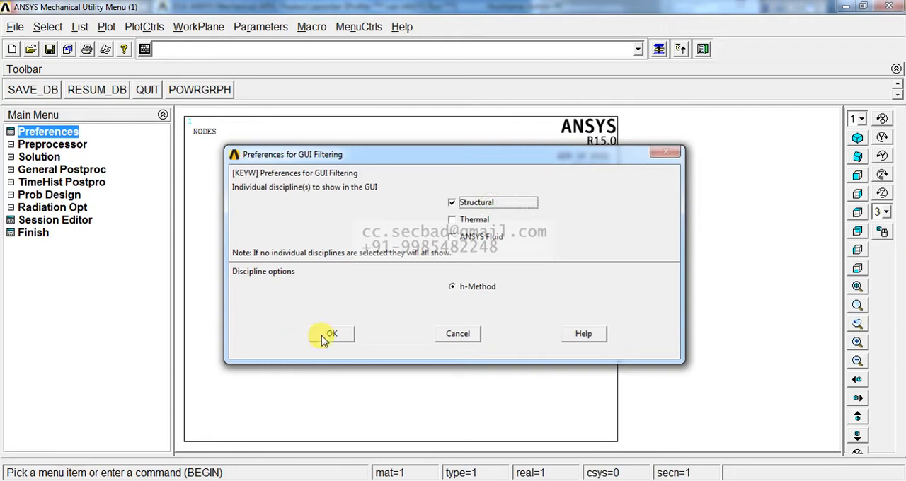
# - Define element type 1 as the structural beam element BEAM188
pyautogui.click(62, 145)
pyautogui.click(65, 158)
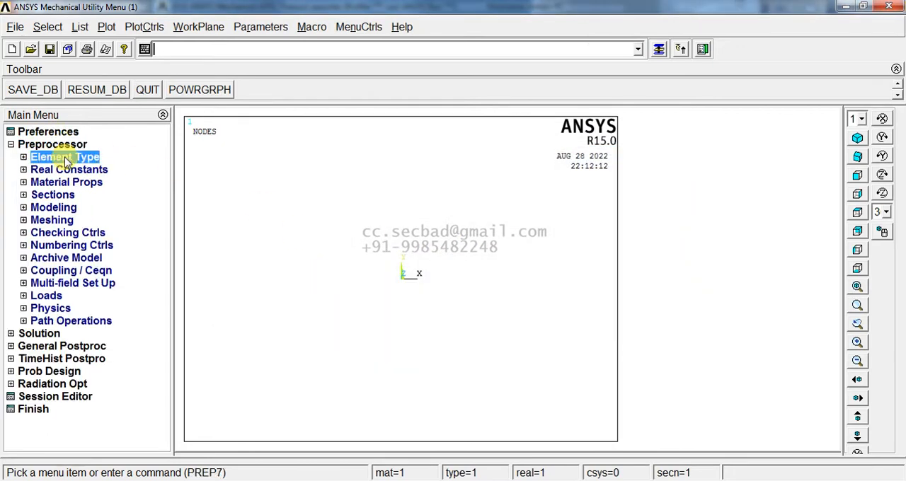
pyautogui.click(75, 170)
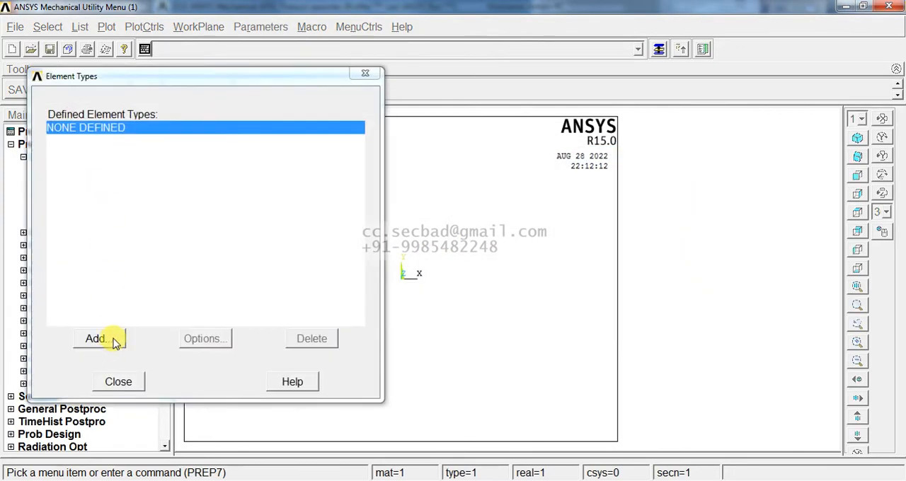
pyautogui.click(115, 340)
pyautogui.click(479, 225)
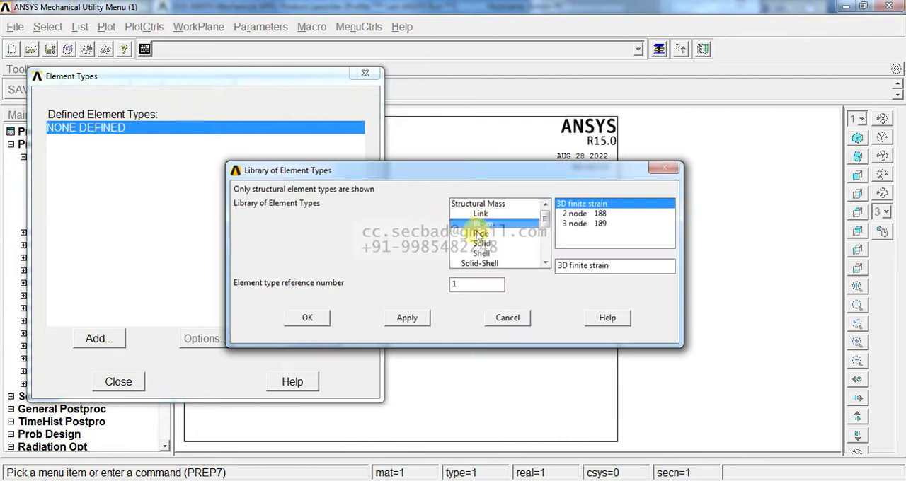
pyautogui.click(310, 320)
pyautogui.click(118, 383)
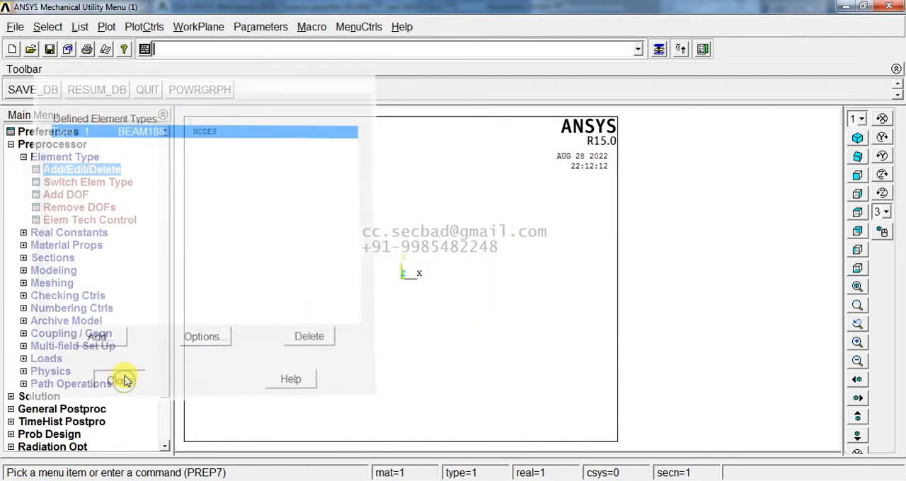
# - Give material model 1 linear elastic isotropic properties with EX 30e6 and PRXY 0.21
pyautogui.click(66, 244)
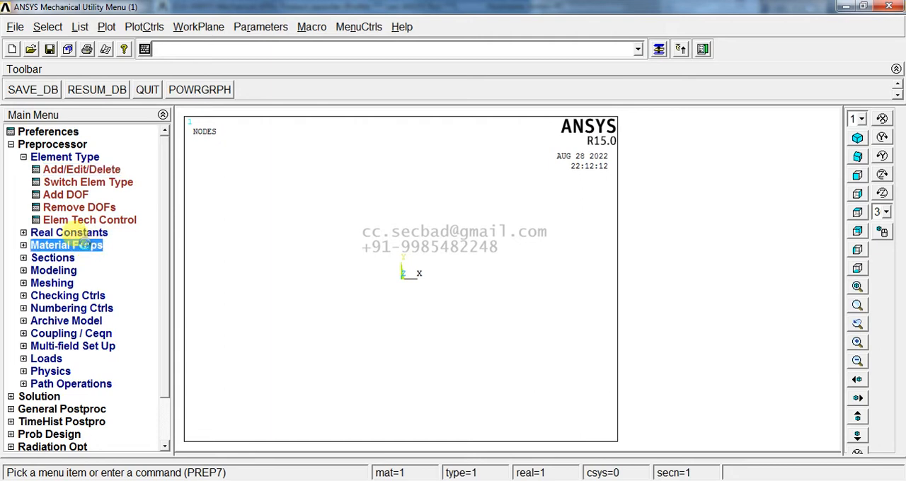
pyautogui.click(90, 224)
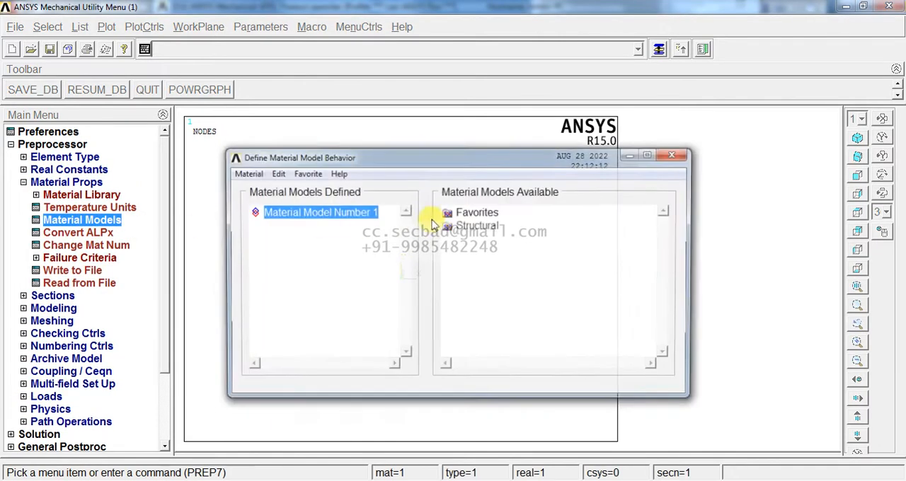
pyautogui.doubleClick(477, 225)
pyautogui.doubleClick(490, 240)
pyautogui.doubleClick(504, 252)
pyautogui.doubleClick(529, 263)
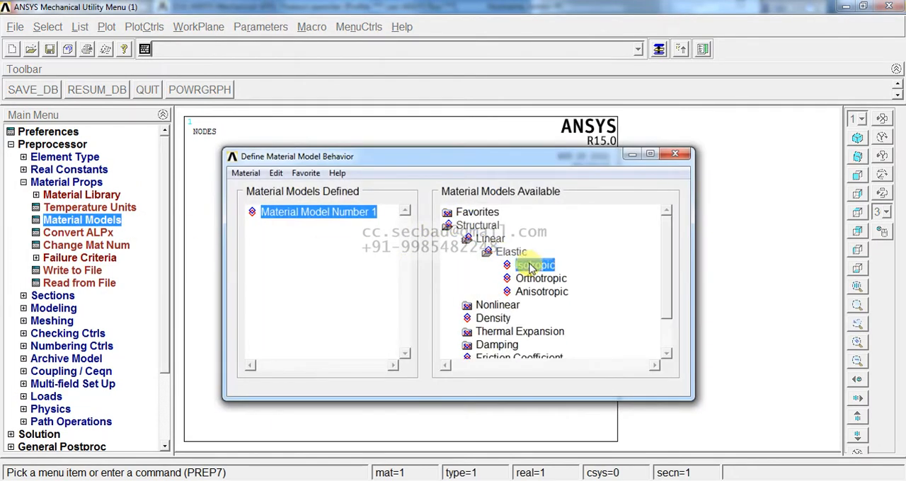
pyautogui.write('30e6')
pyautogui.press('Tab')
pyautogui.write('0')
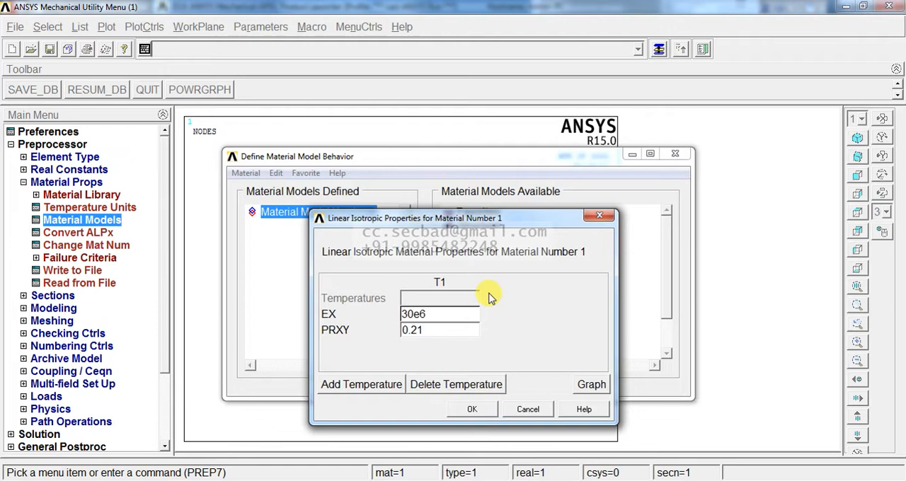
pyautogui.click(473, 410)
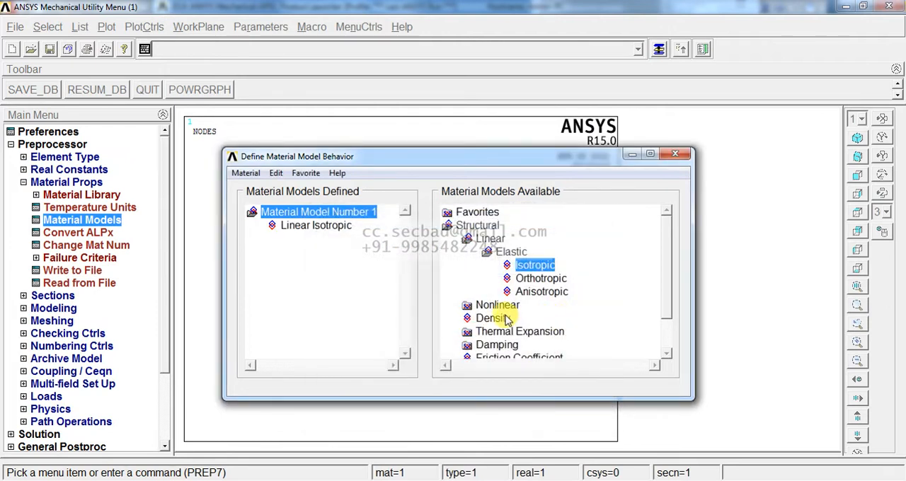
# - Set the density of material model 1 to 24 and finish the material definition
pyautogui.doubleClick(538, 318)
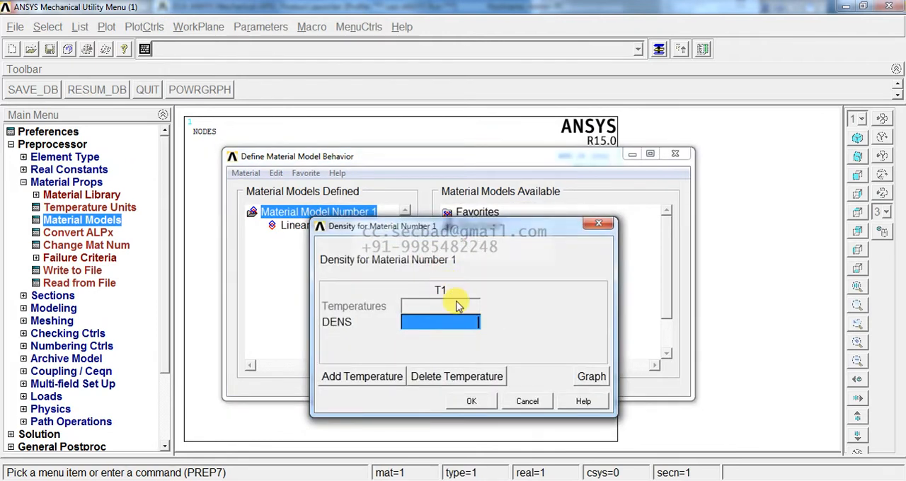
pyautogui.write('24')
pyautogui.click(468, 403)
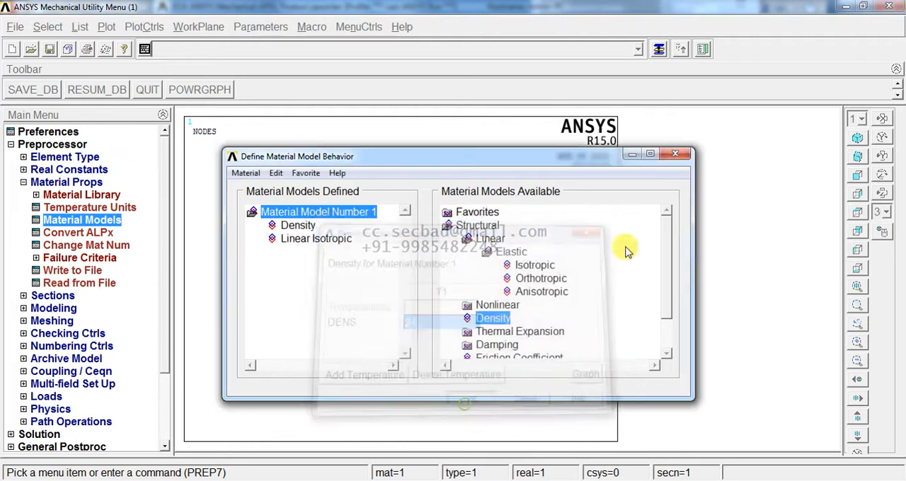
pyautogui.click(676, 154)
pyautogui.click(71, 184)
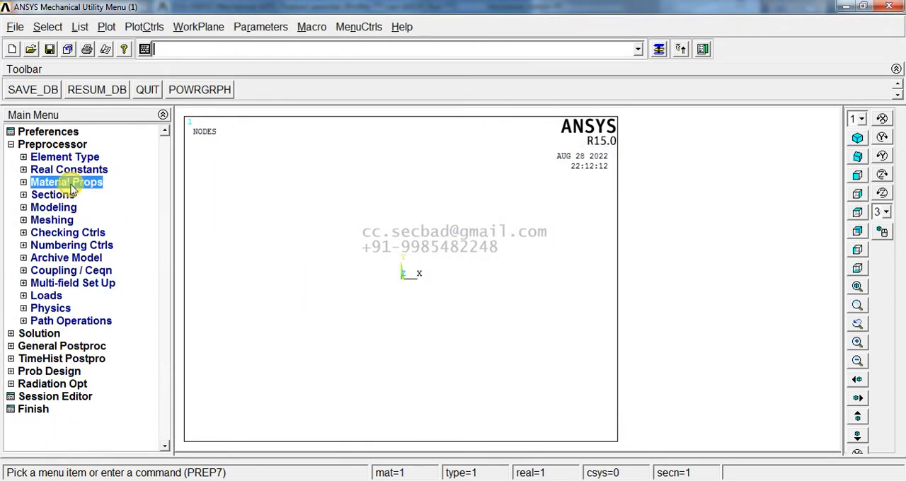
# - Define rectangular beam section 1 with B 0.2 and H 0.1
pyautogui.click(61, 196)
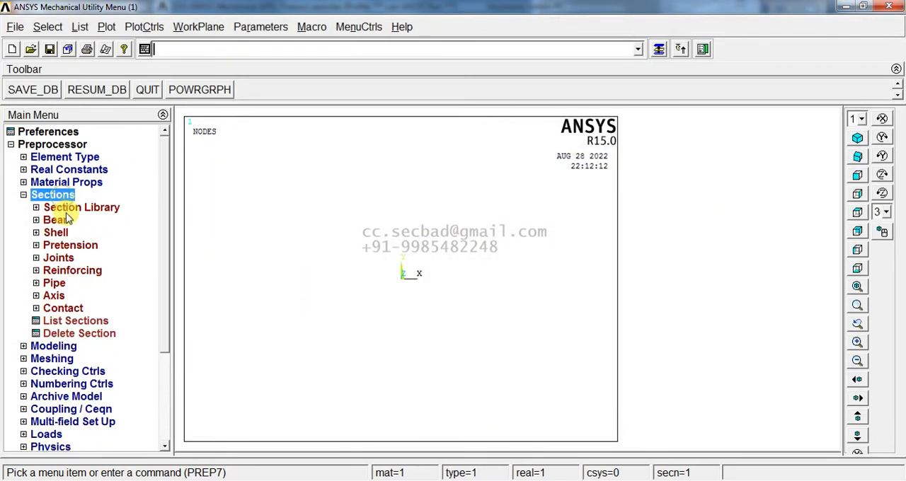
pyautogui.click(71, 222)
pyautogui.click(70, 234)
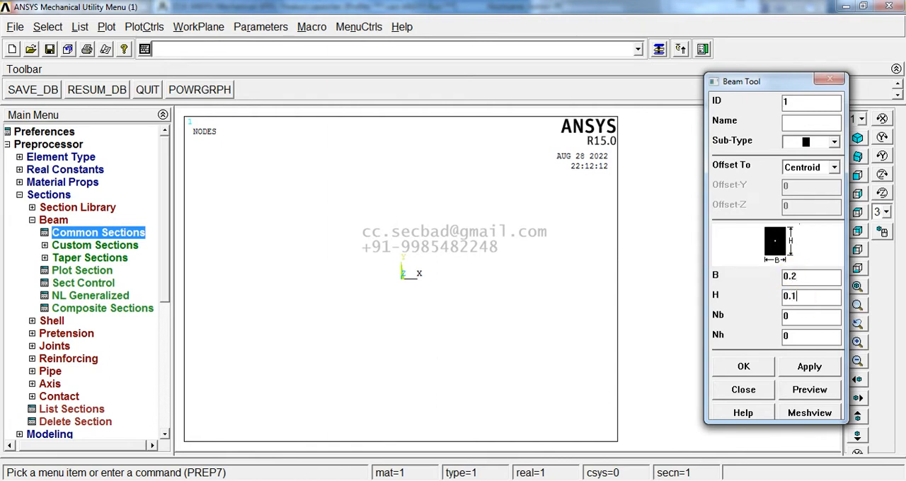
pyautogui.click(803, 368)
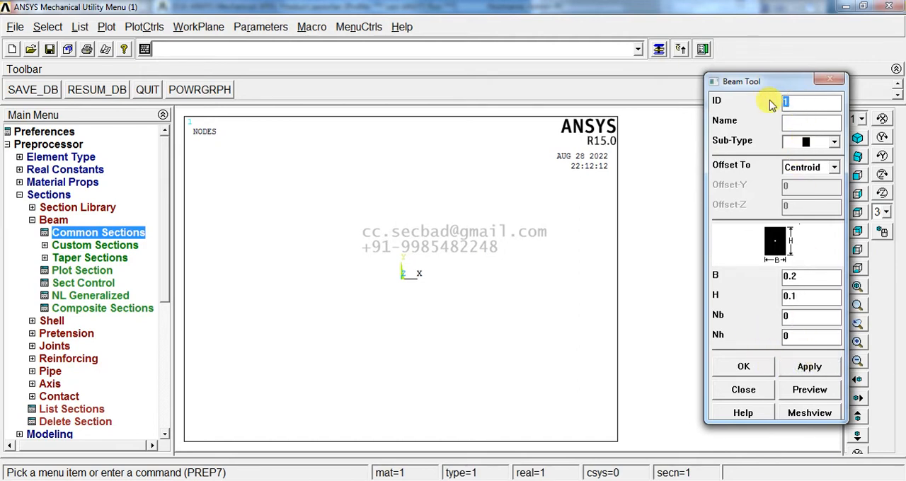
# - Define rectangular beam section 2 with B 0.15 and its height H
pyautogui.click(812, 276)
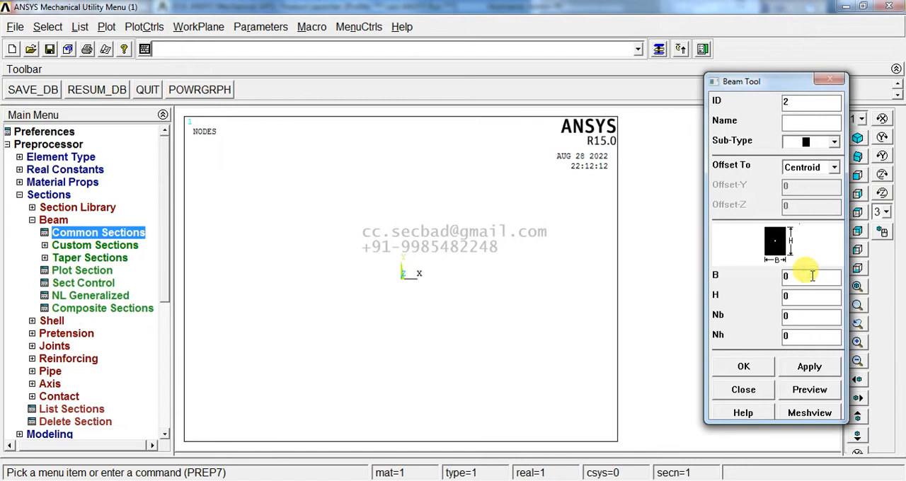
pyautogui.click(808, 295)
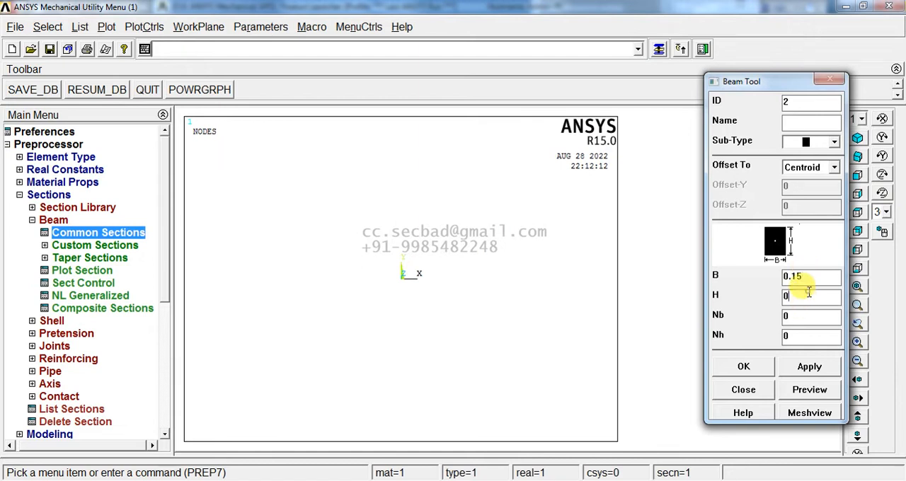
pyautogui.write('0.1')
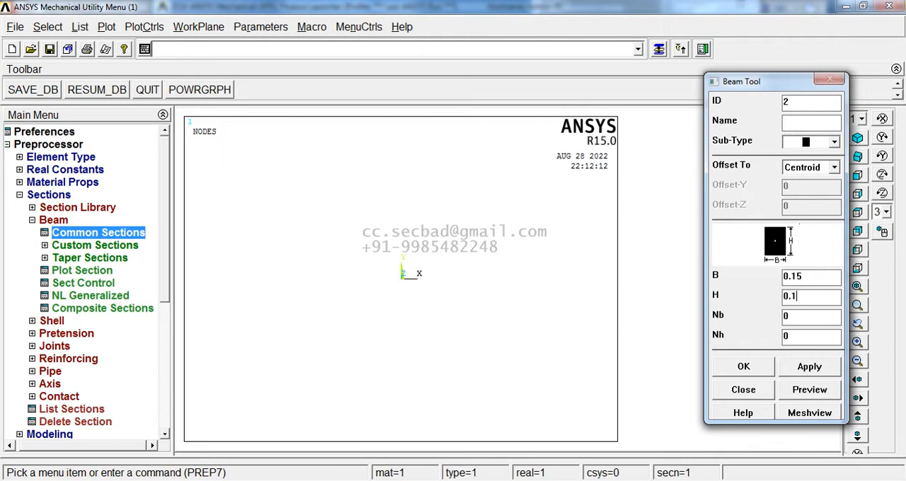
pyautogui.click(809, 367)
# - Define rectangular beam section 3 with B 0.1 and H 0.1, and finish the section definitions
pyautogui.moveTo(797, 105); pyautogui.dragTo(778, 108)
pyautogui.click(764, 372)
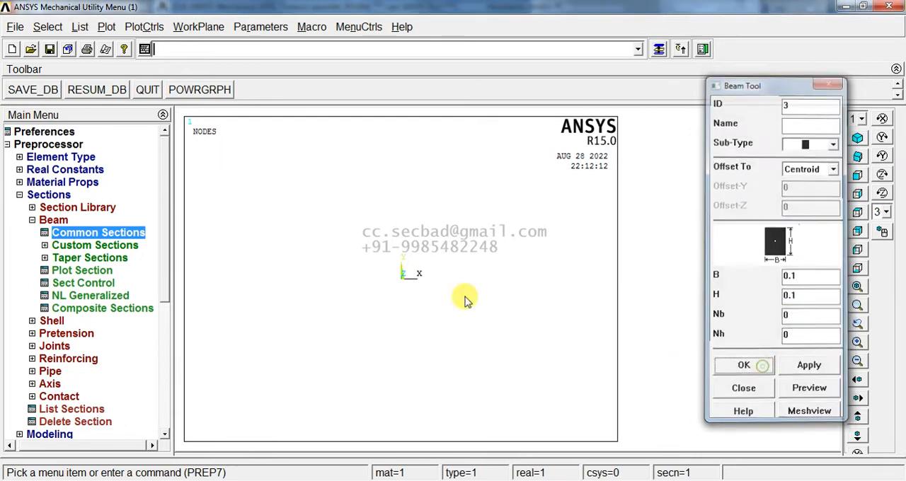
pyautogui.click(57, 195)
# - Create six keypoints in the active coordinate system, evenly spaced along the X axis from the origin to X = 7.5
pyautogui.click(53, 207)
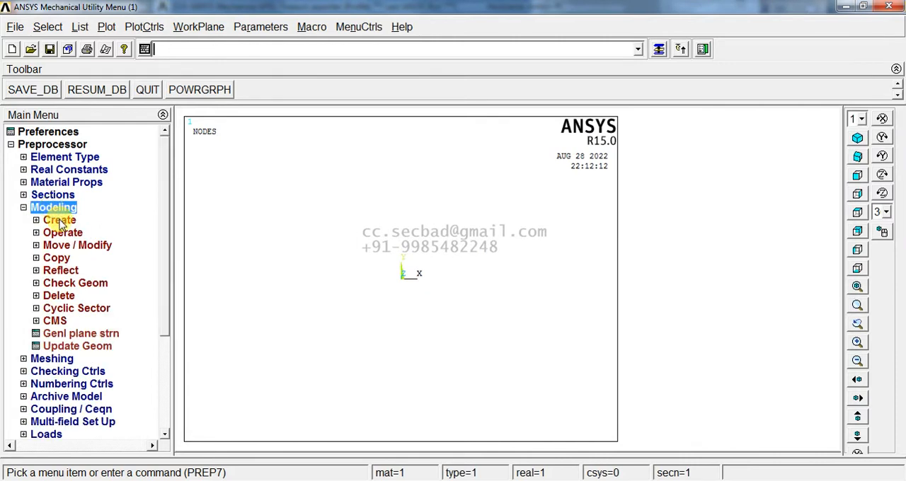
pyautogui.click(59, 220)
pyautogui.click(71, 234)
pyautogui.click(85, 258)
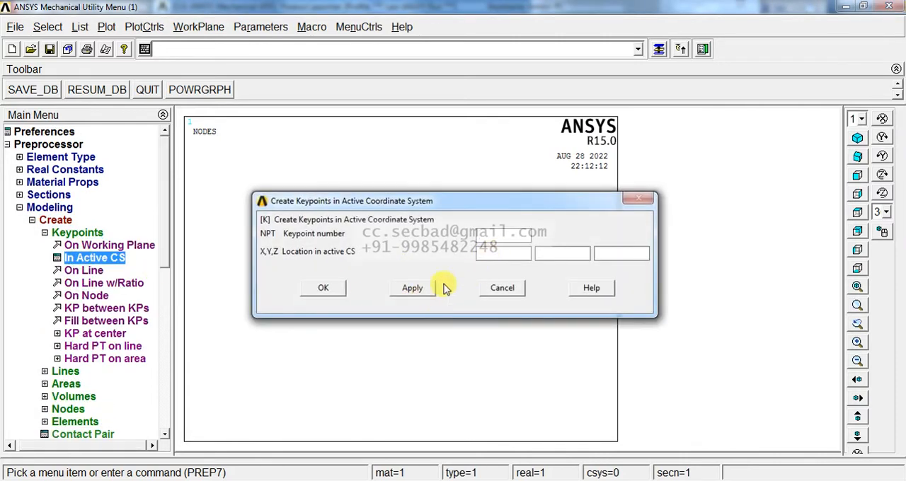
pyautogui.click(413, 288)
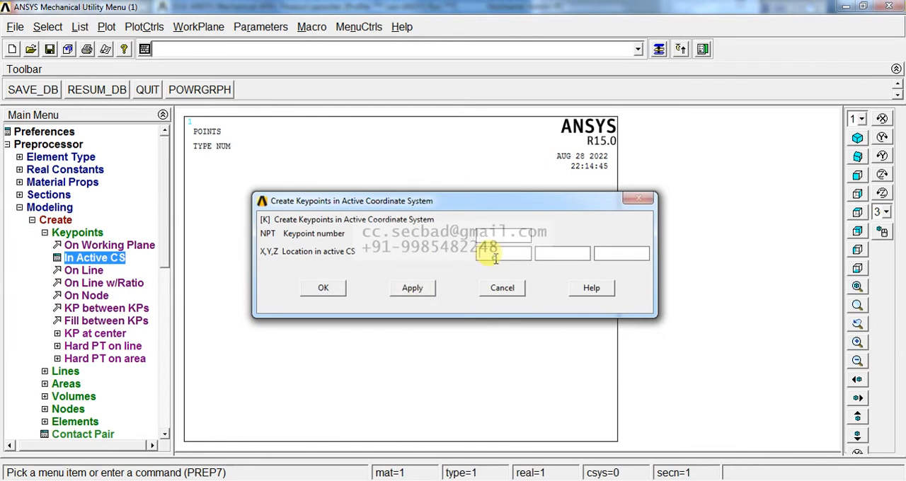
pyautogui.click(429, 287)
pyautogui.moveTo(495, 253); pyautogui.dragTo(464, 255)
pyautogui.click(431, 286)
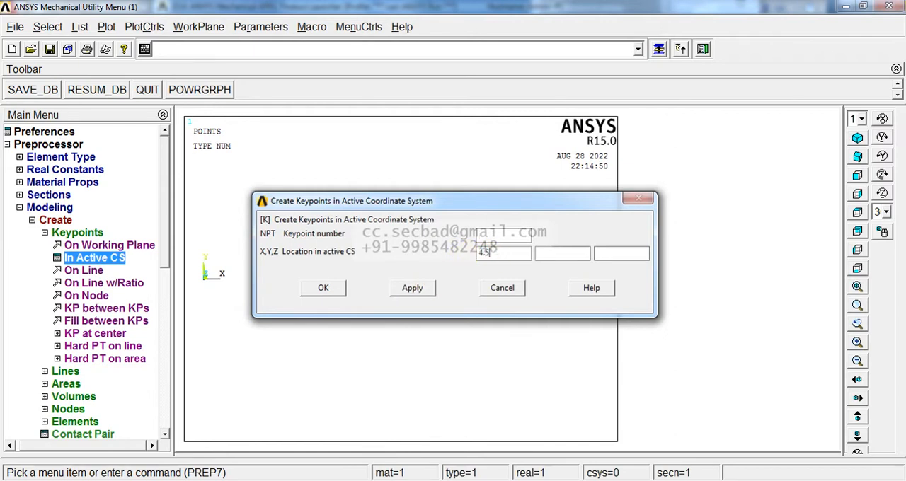
pyautogui.click(414, 289)
pyautogui.click(502, 255)
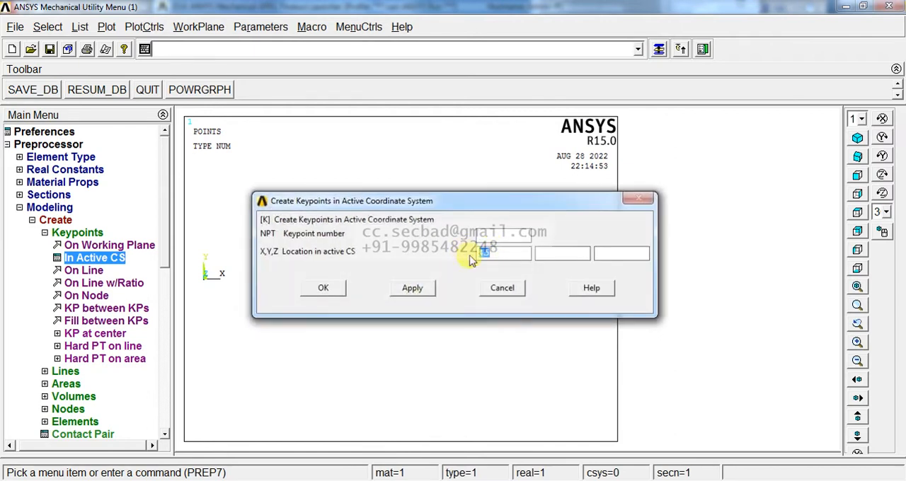
pyautogui.click(415, 289)
pyautogui.click(485, 253)
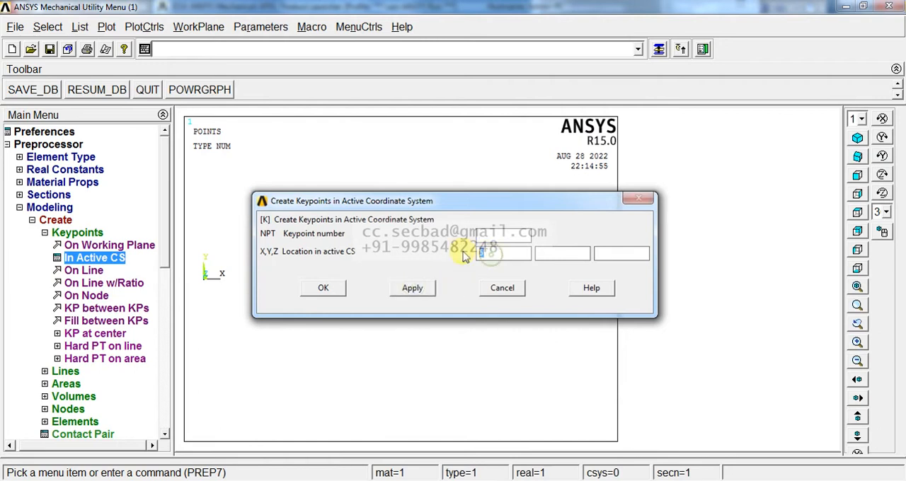
pyautogui.write('7.5')
pyautogui.click(327, 289)
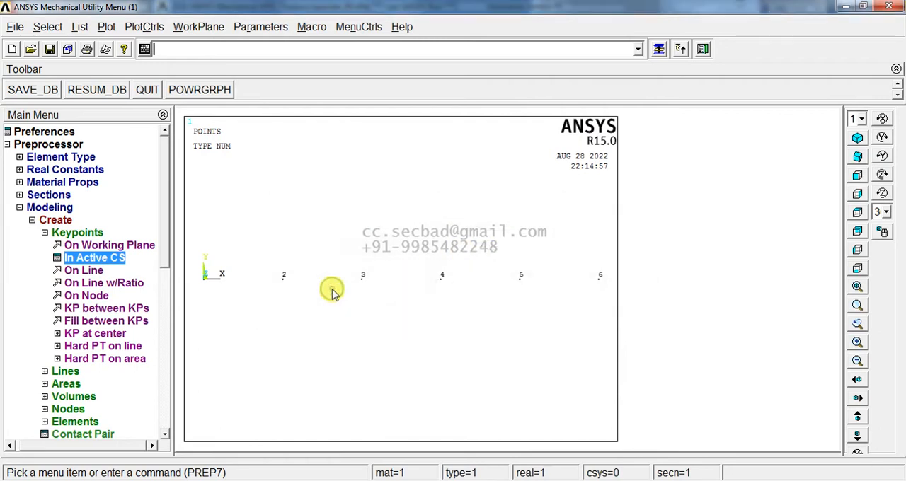
# - Create five straight lines joining keypoints 1 through 6 in sequence along the X axis
pyautogui.click(92, 233)
pyautogui.click(69, 247)
pyautogui.click(87, 262)
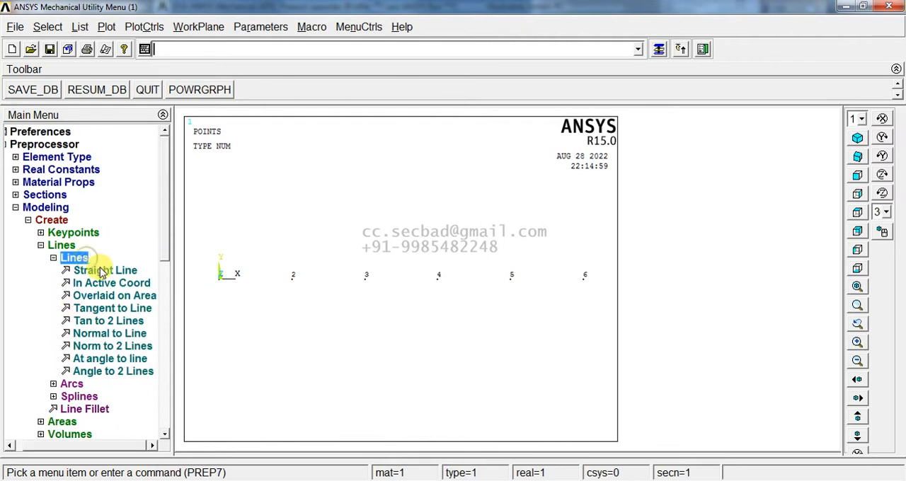
pyautogui.click(99, 272)
pyautogui.click(299, 300)
pyautogui.click(361, 302)
pyautogui.click(367, 295)
pyautogui.click(441, 302)
pyautogui.click(444, 296)
pyautogui.click(513, 300)
pyautogui.click(507, 296)
pyautogui.click(566, 302)
pyautogui.middleClick(534, 323)
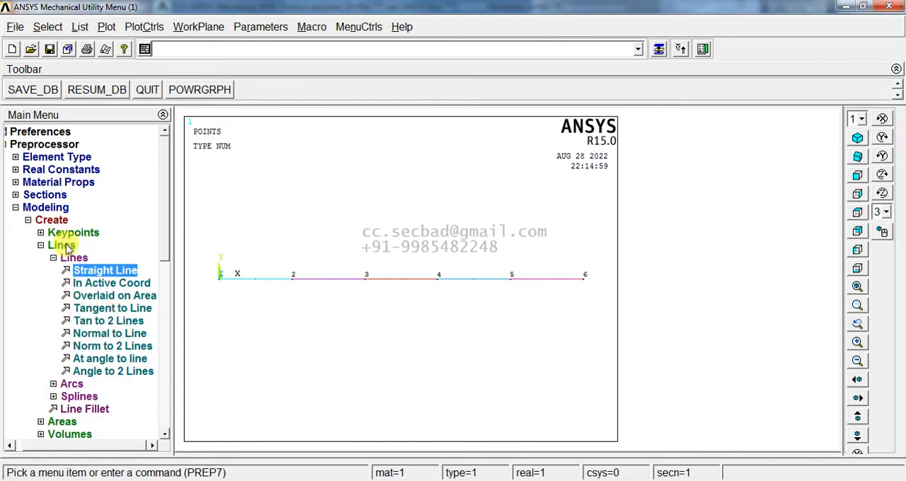
# - Assign material 1, element type BEAM188 and section 1 to the first and last lines of the beam
pyautogui.click(67, 248)
pyautogui.click(57, 221)
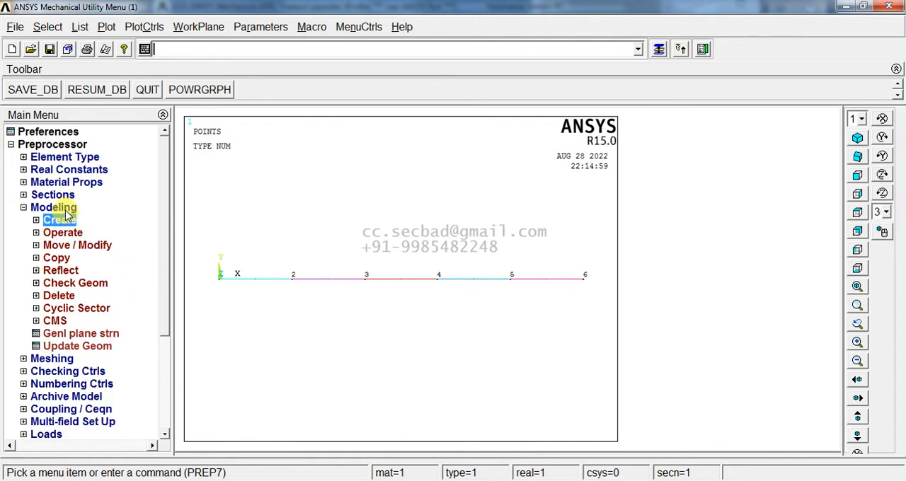
pyautogui.click(64, 208)
pyautogui.click(63, 220)
pyautogui.click(68, 235)
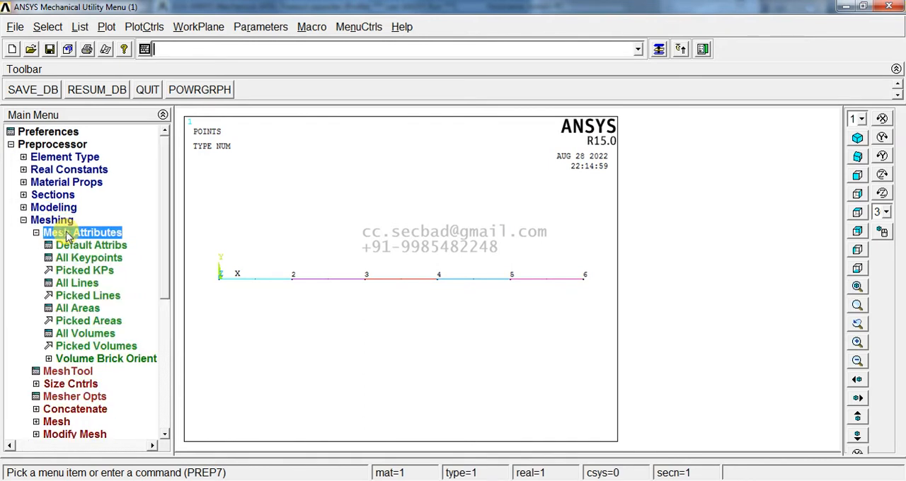
pyautogui.click(85, 295)
pyautogui.click(228, 286)
pyautogui.click(557, 294)
pyautogui.middleClick(487, 354)
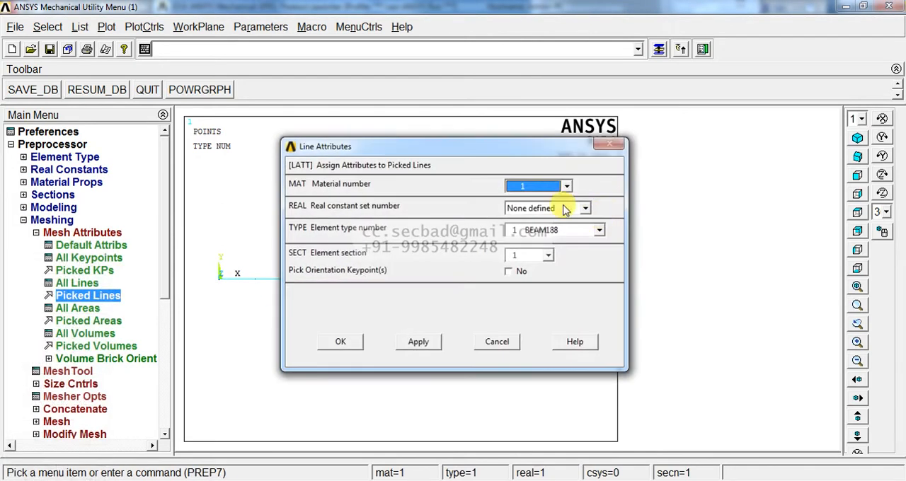
pyautogui.click(340, 344)
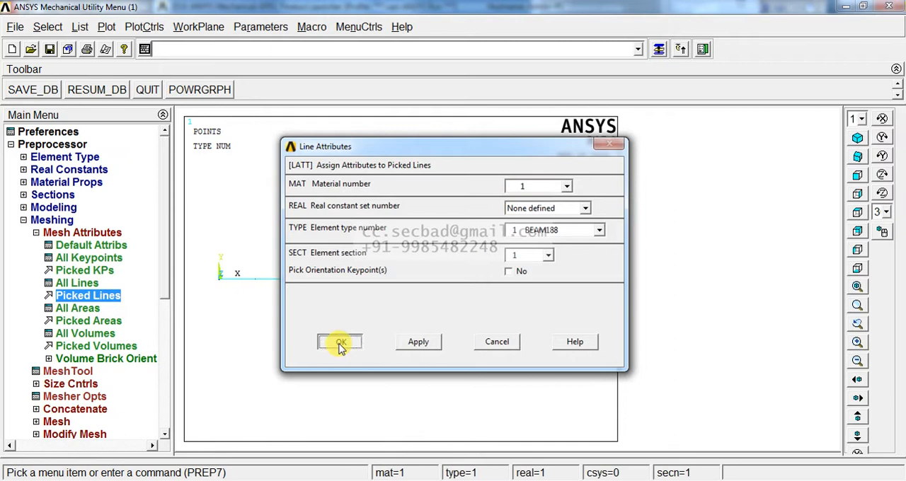
# - Set an element edge length of 0.25 on the first and last lines of the beam
pyautogui.click(74, 370)
pyautogui.click(798, 221)
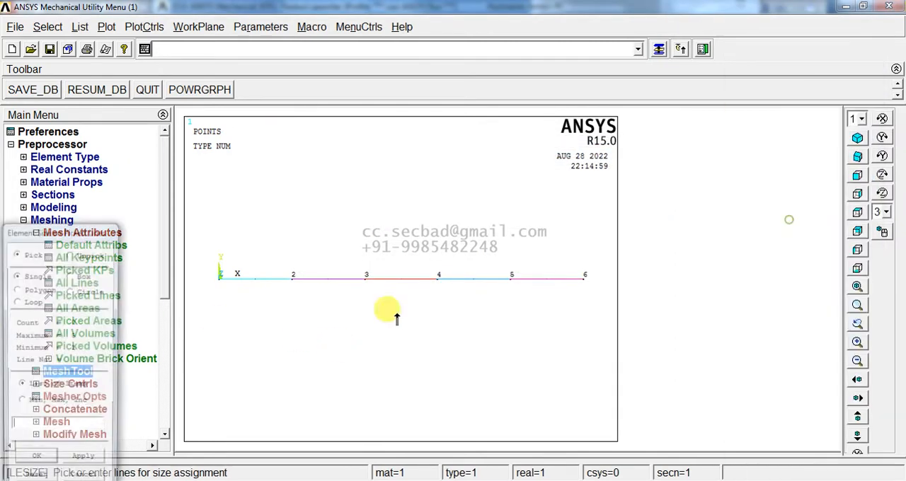
pyautogui.click(239, 282)
pyautogui.click(548, 281)
pyautogui.middleClick(524, 319)
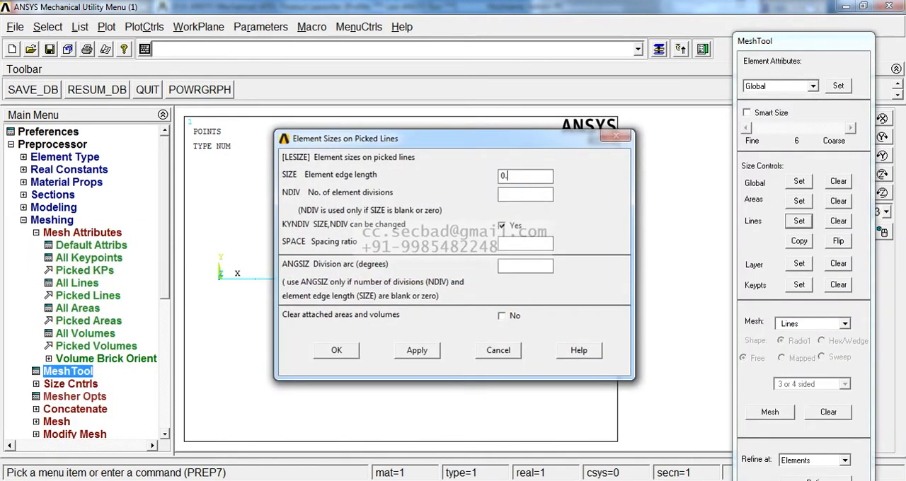
pyautogui.click(337, 351)
# - Mesh the first and last lines of the beam
pyautogui.click(659, 50)
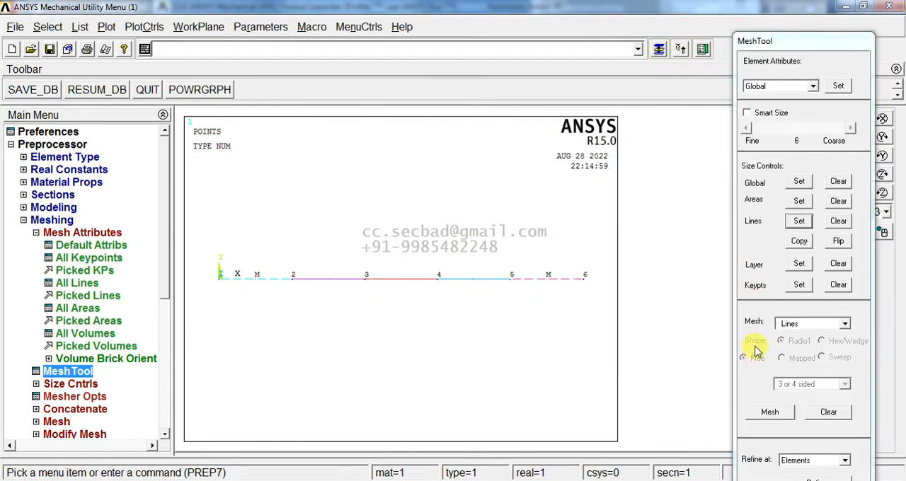
pyautogui.click(769, 414)
pyautogui.click(549, 279)
pyautogui.click(248, 276)
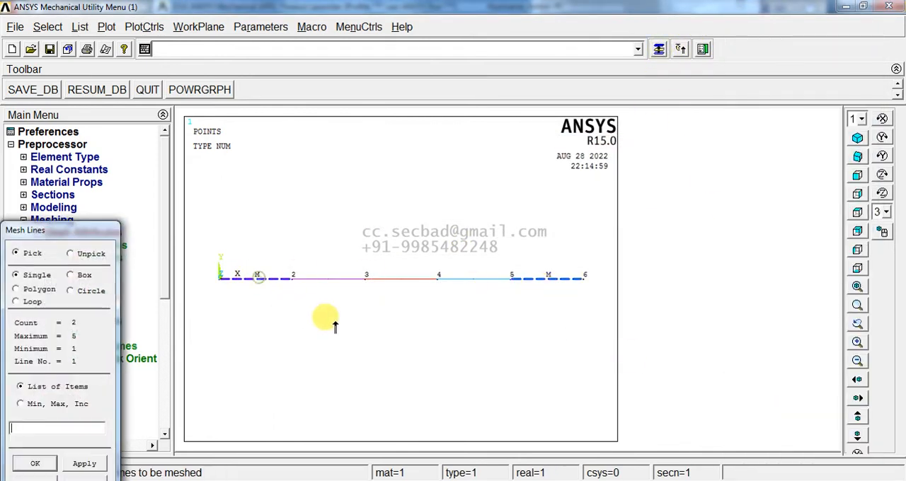
pyautogui.middleClick(341, 320)
pyautogui.click(659, 50)
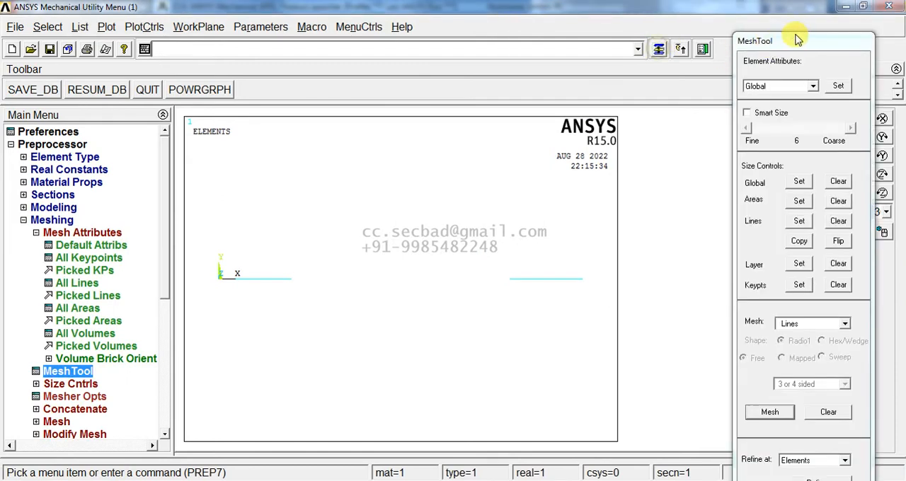
# - Close the MeshTool and redraw the model as a multi-plot showing elements, lines, keypoints and nodes together
pyautogui.moveTo(798, 33); pyautogui.dragTo(794, 7)
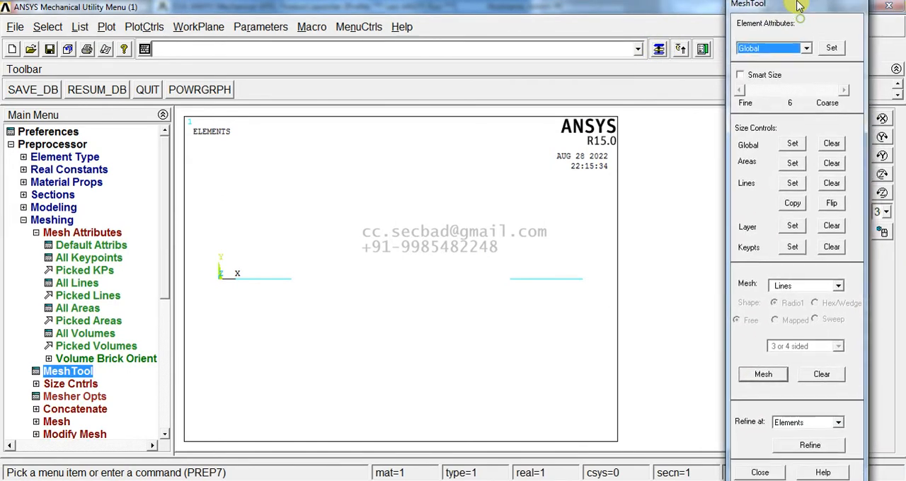
pyautogui.click(760, 473)
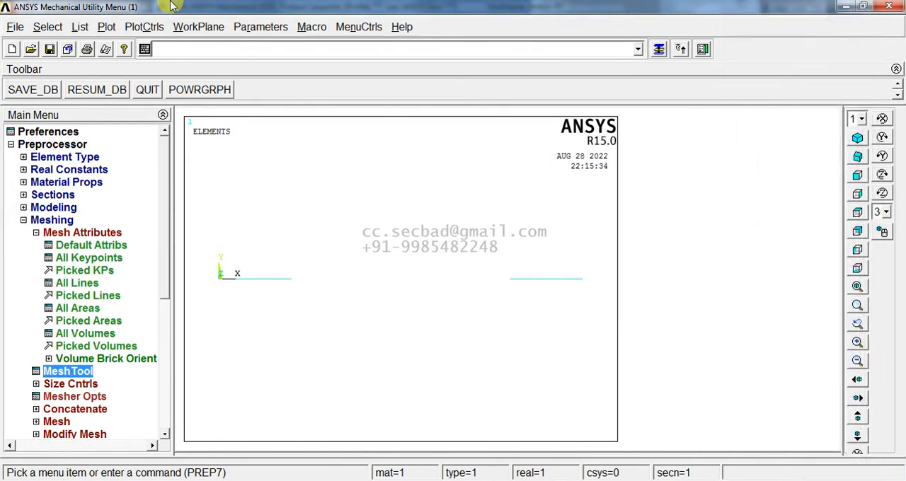
pyautogui.click(106, 29)
pyautogui.click(176, 264)
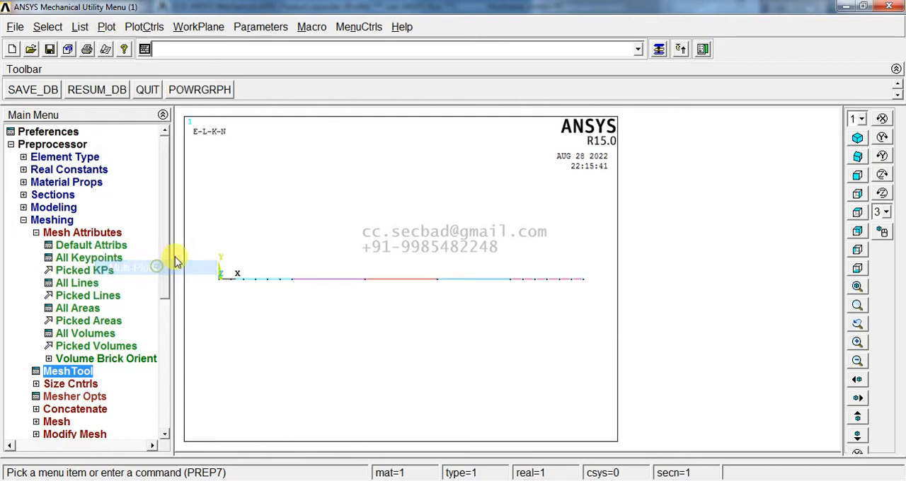
# - Assign section 2 to the second and fourth lines of the beam in the line attributes
pyautogui.click(88, 296)
pyautogui.click(324, 289)
pyautogui.click(489, 288)
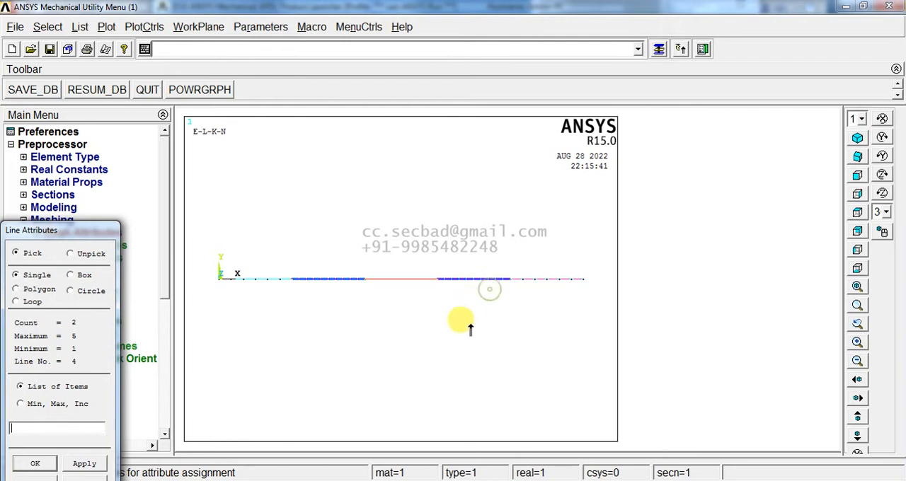
pyautogui.middleClick(470, 328)
pyautogui.click(531, 254)
pyautogui.click(527, 276)
pyautogui.click(342, 344)
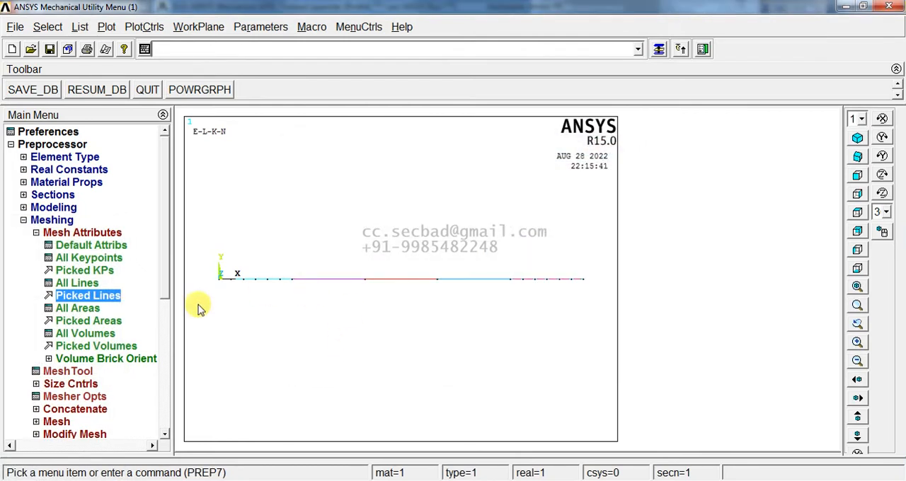
# - Set an element edge length of 0.25 on the second and fourth lines of the beam
pyautogui.click(68, 371)
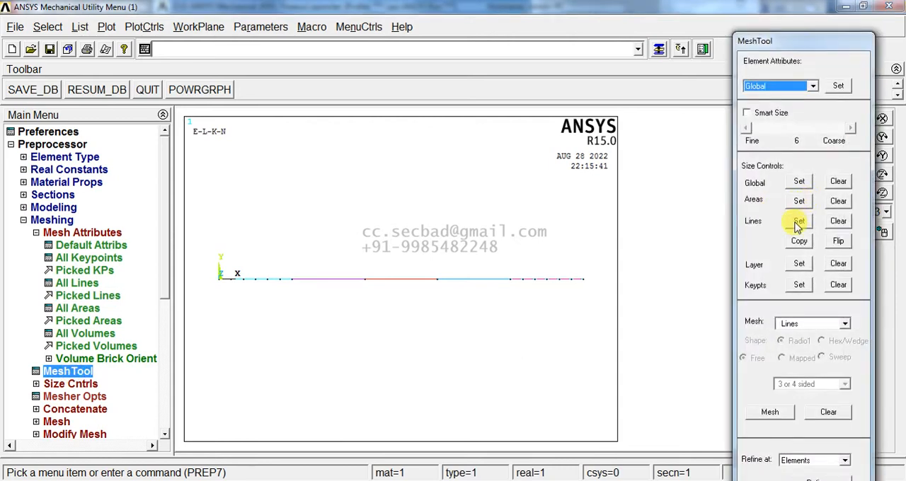
pyautogui.click(798, 224)
pyautogui.click(333, 278)
pyautogui.click(456, 278)
pyautogui.middleClick(489, 319)
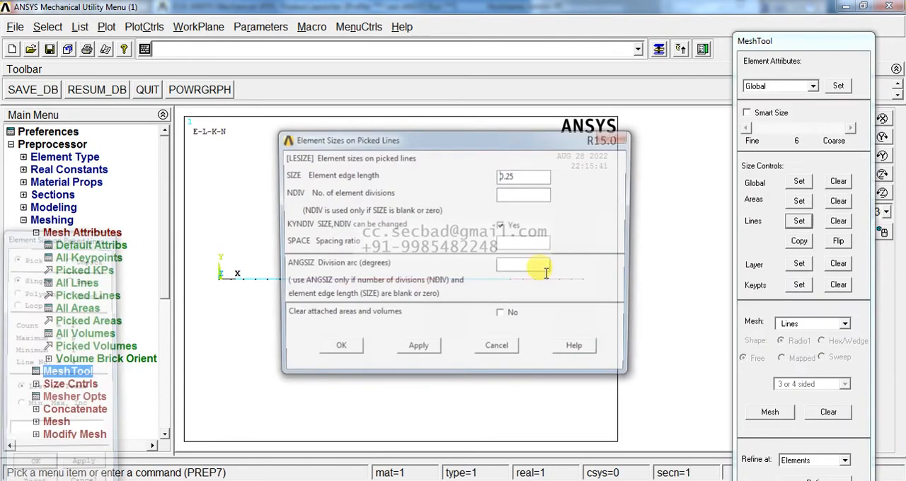
pyautogui.click(337, 351)
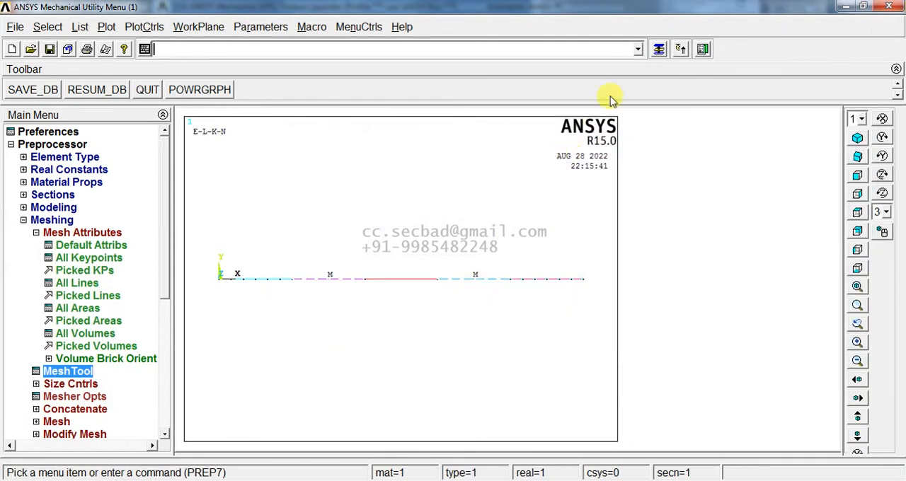
# - Mesh only the second and fourth lines of the beam and close the MeshTool
pyautogui.click(658, 51)
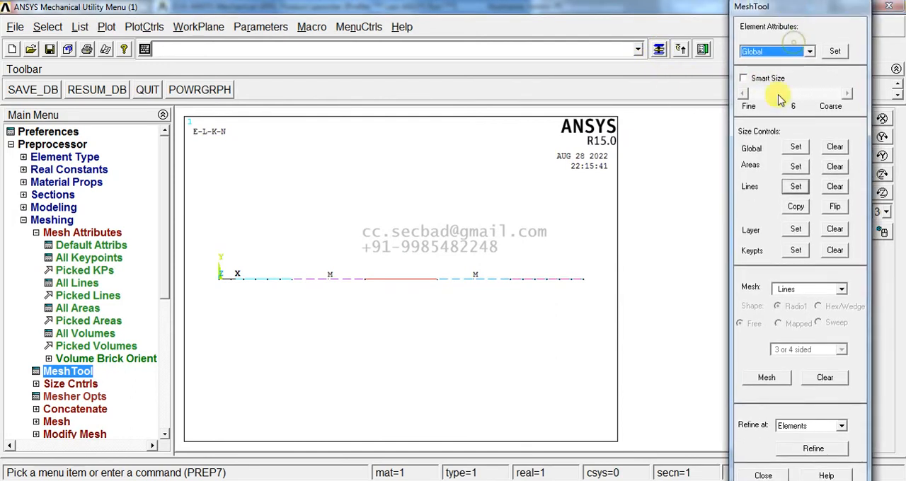
pyautogui.click(766, 378)
pyautogui.click(474, 292)
pyautogui.click(294, 290)
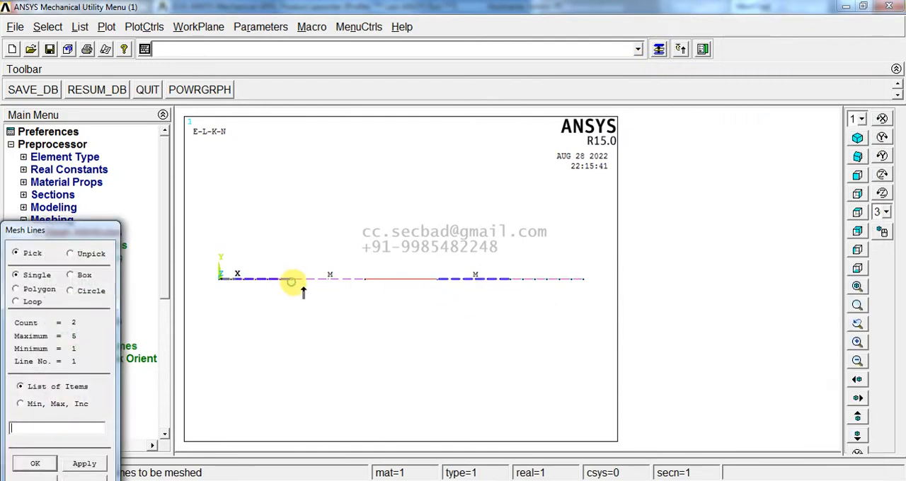
pyautogui.rightClick(271, 289)
pyautogui.click(271, 285)
pyautogui.rightClick(271, 285)
pyautogui.click(330, 285)
pyautogui.middleClick(335, 318)
pyautogui.middleClick(453, 326)
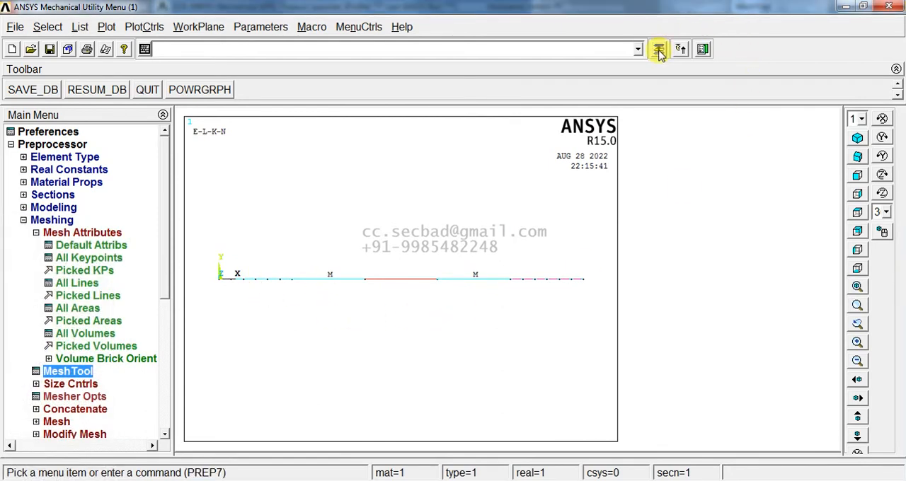
pyautogui.click(658, 51)
pyautogui.click(763, 474)
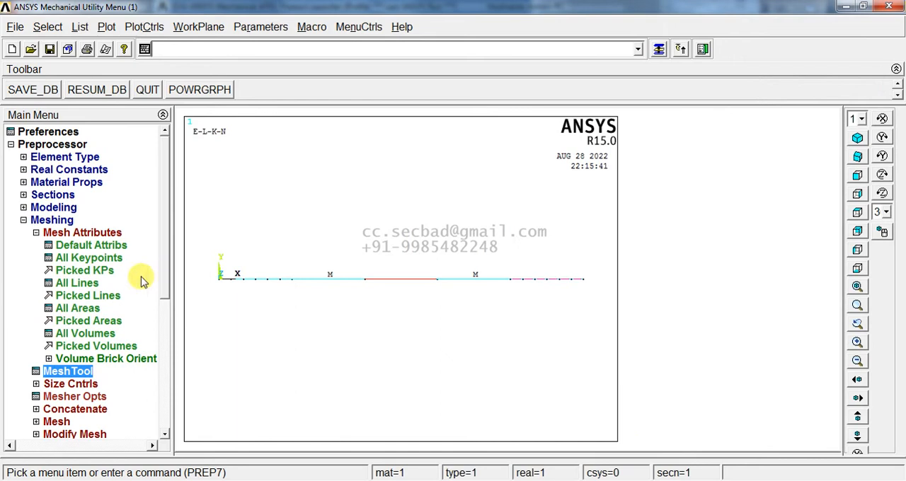
# - Assign section 3 to the middle line of the beam in the line attributes
pyautogui.click(80, 301)
pyautogui.click(394, 283)
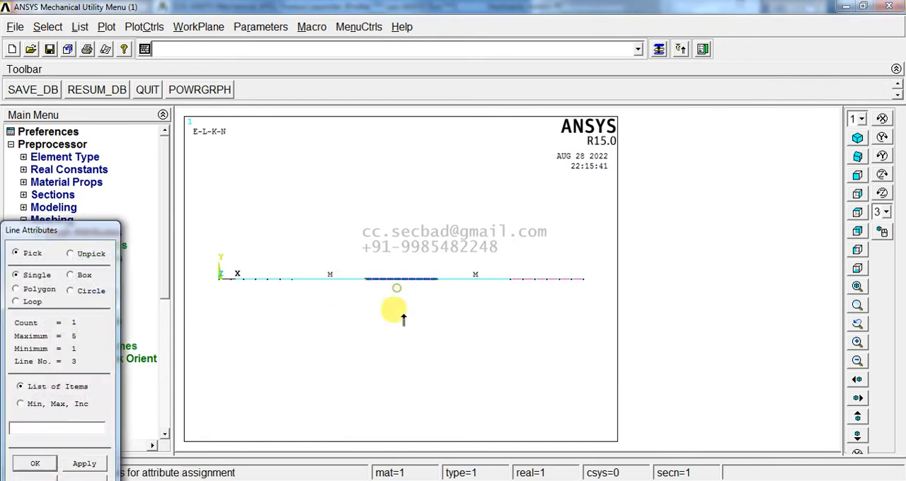
pyautogui.middleClick(404, 318)
pyautogui.click(538, 253)
pyautogui.click(520, 281)
pyautogui.click(346, 345)
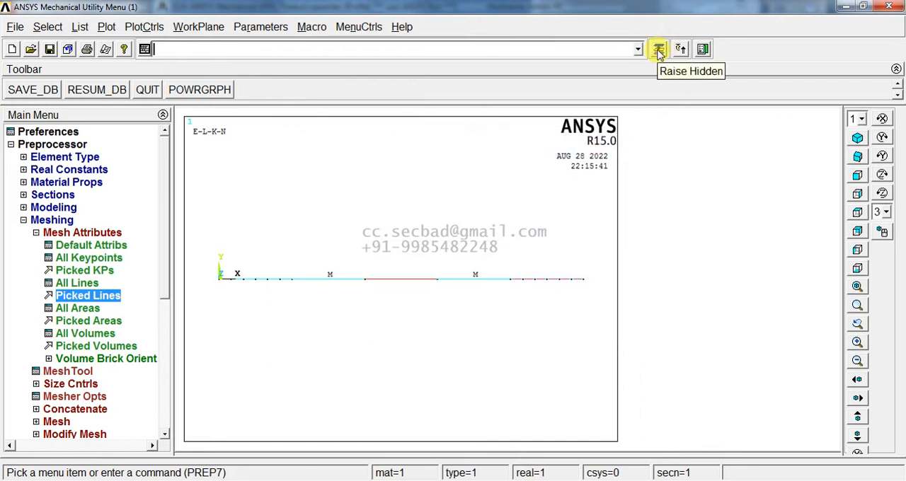
# - Set an element edge length of 0.25 on the middle line of the beam
pyautogui.click(64, 372)
pyautogui.click(798, 221)
pyautogui.click(386, 280)
pyautogui.middleClick(413, 329)
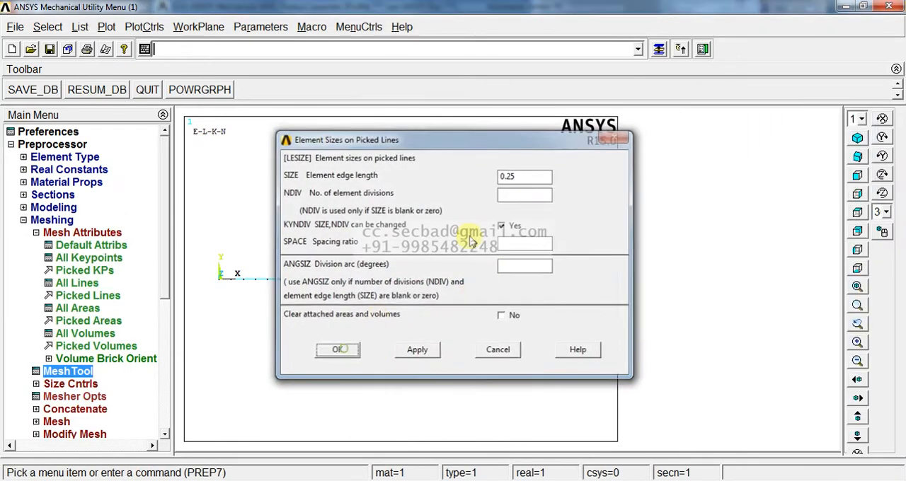
pyautogui.click(350, 344)
# - Mesh the middle line of the beam and close the MeshTool
pyautogui.click(769, 412)
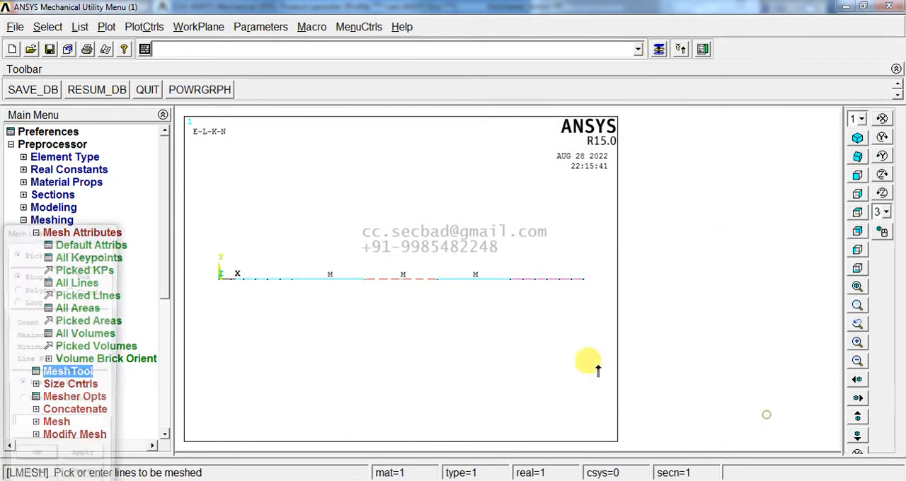
pyautogui.click(396, 283)
pyautogui.middleClick(423, 319)
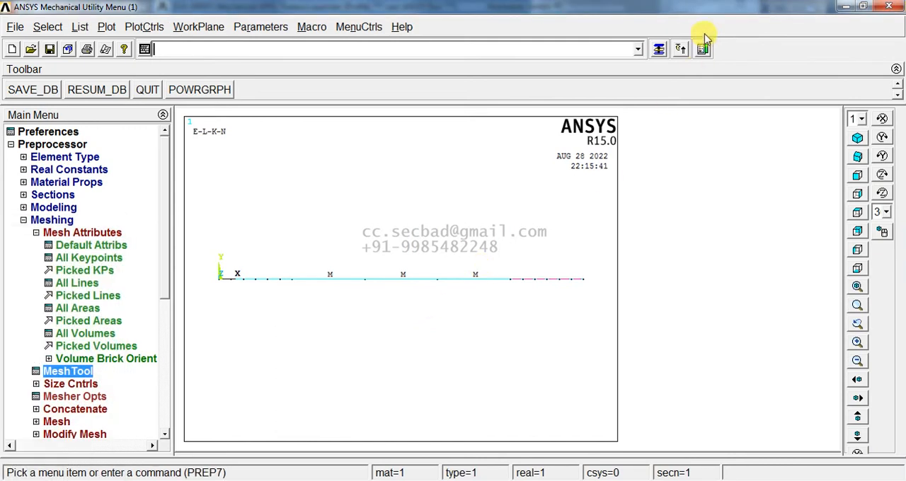
pyautogui.click(659, 50)
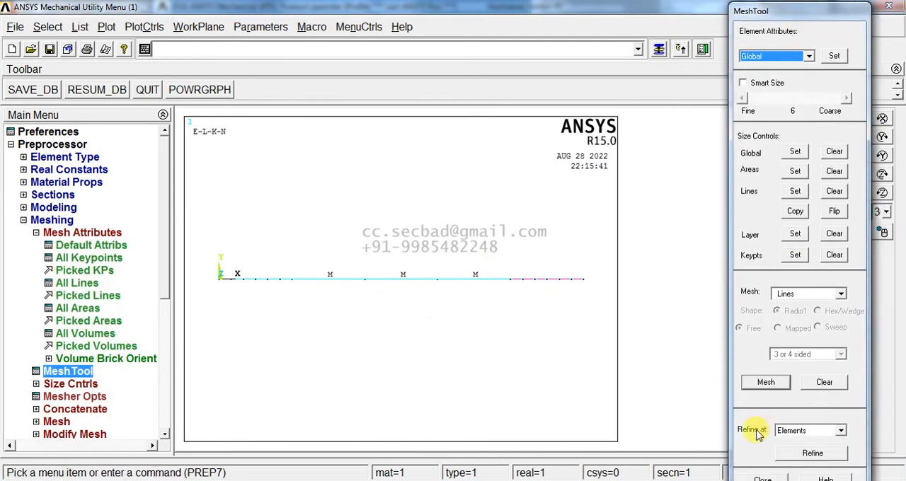
pyautogui.click(759, 478)
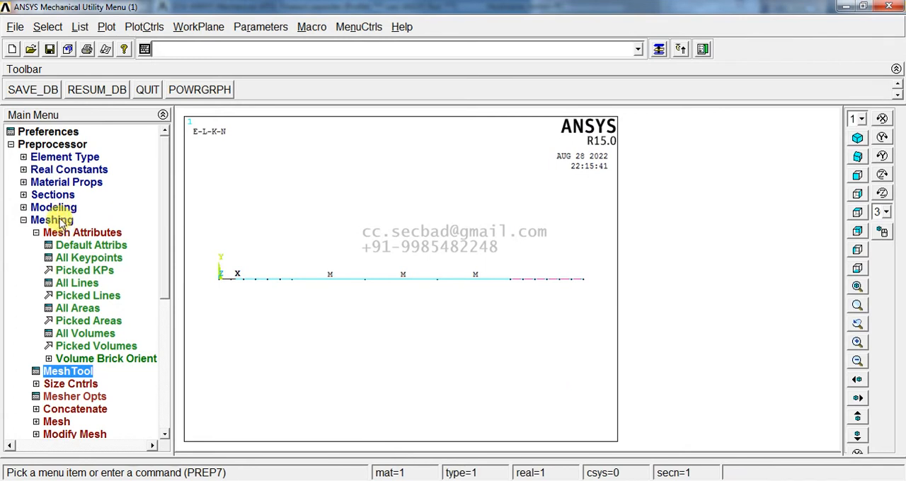
# - Collapse the mesh attribute options and plot only the elements of the beam
pyautogui.doubleClick(63, 232)
pyautogui.click(107, 27)
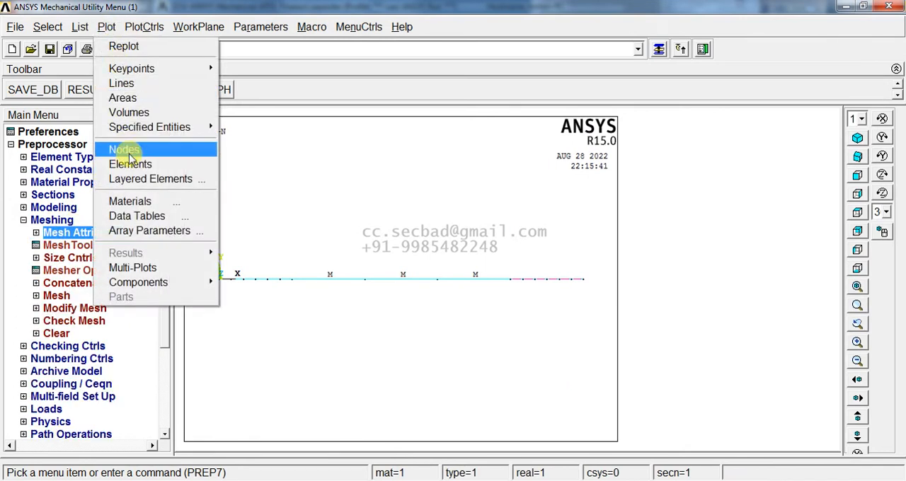
pyautogui.click(130, 164)
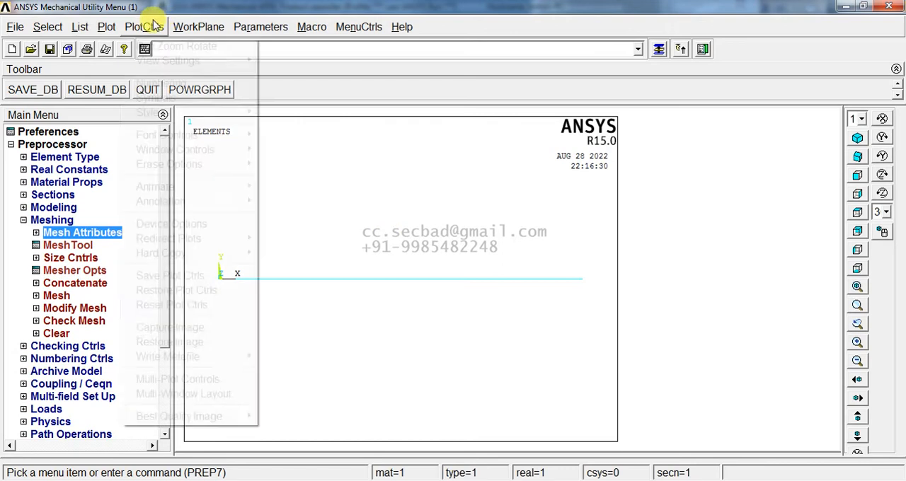
# - Turn on the display of element shapes and inspect the stepped cross-sections along the beam
pyautogui.click(149, 26)
pyautogui.moveTo(235, 113)
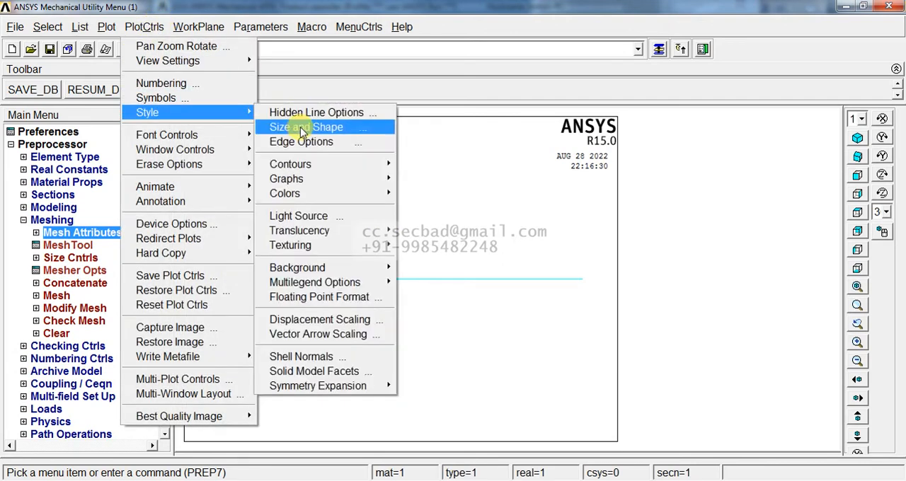
pyautogui.click(303, 129)
pyautogui.click(509, 133)
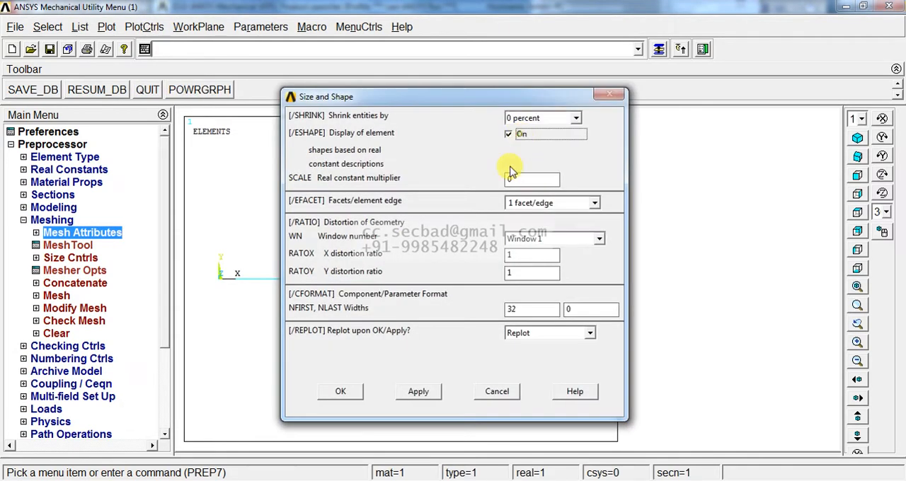
pyautogui.click(342, 392)
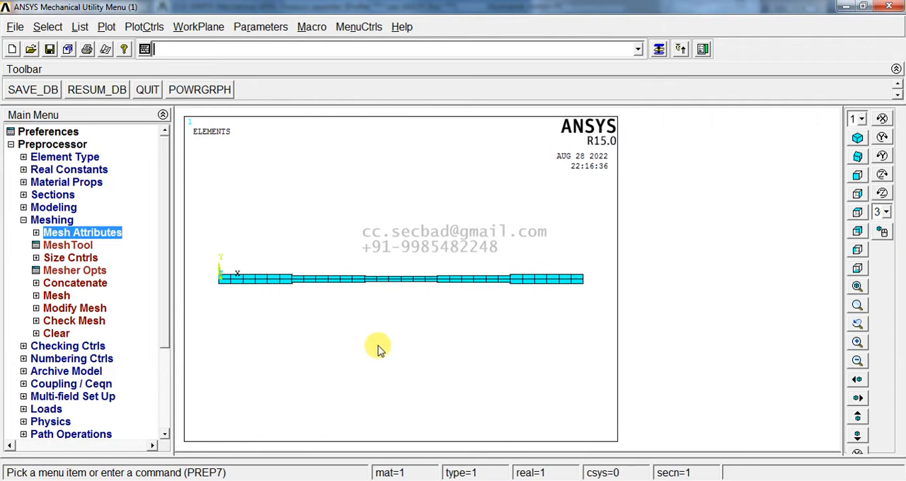
pyautogui.moveTo(212, 265); pyautogui.dragTo(401, 305, button='right')
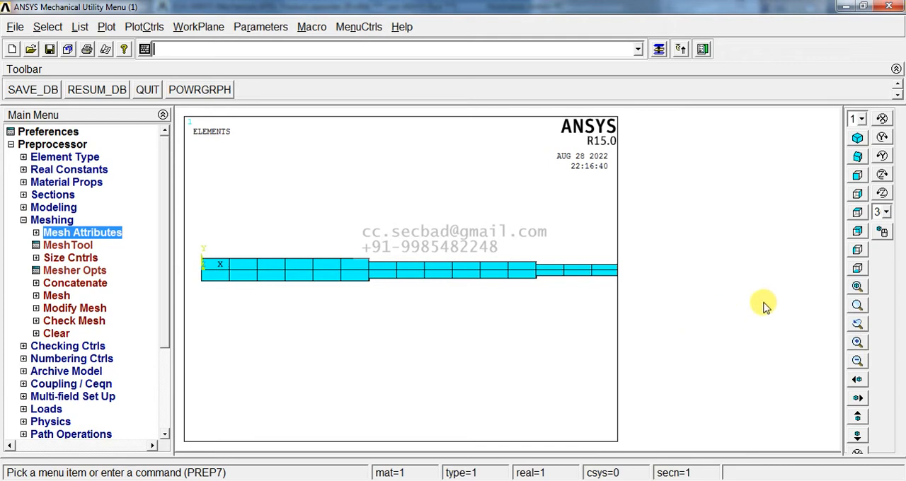
pyautogui.click(857, 286)
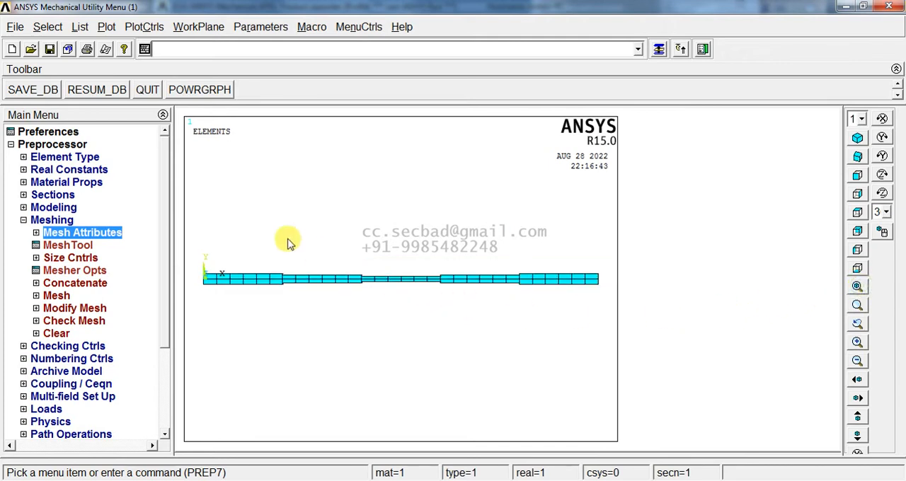
# - Turn off the display of element shapes so the beam is drawn as plain line elements
pyautogui.click(147, 28)
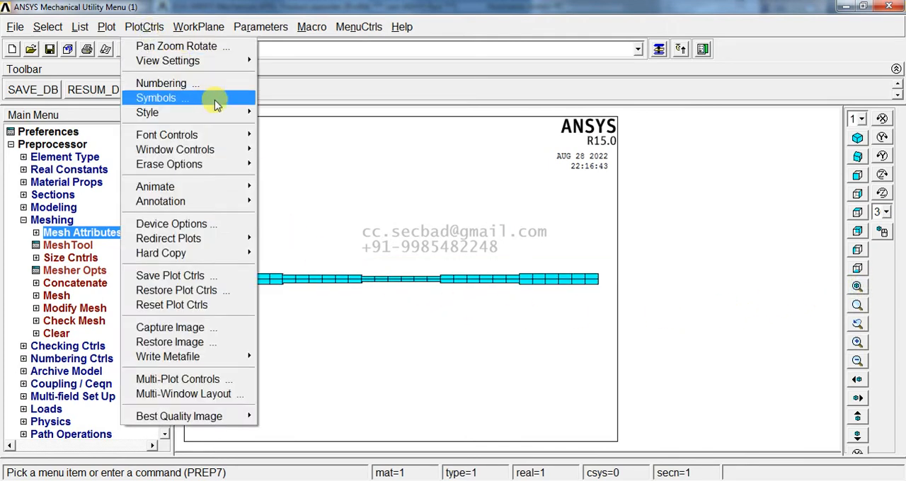
pyautogui.moveTo(223, 113)
pyautogui.click(303, 127)
pyautogui.click(512, 134)
pyautogui.click(346, 392)
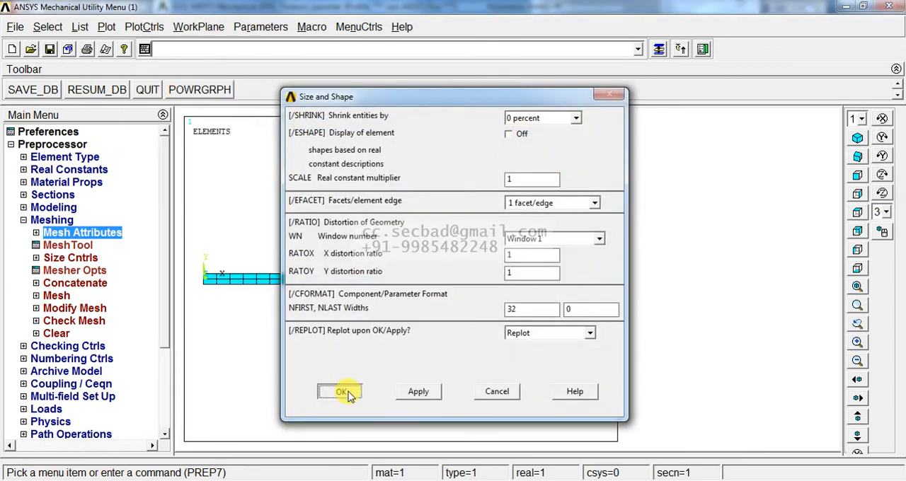
# - Constrain all degrees of freedom with a structural displacement on the keypoints at both ends of the beam
pyautogui.click(62, 221)
pyautogui.click(55, 145)
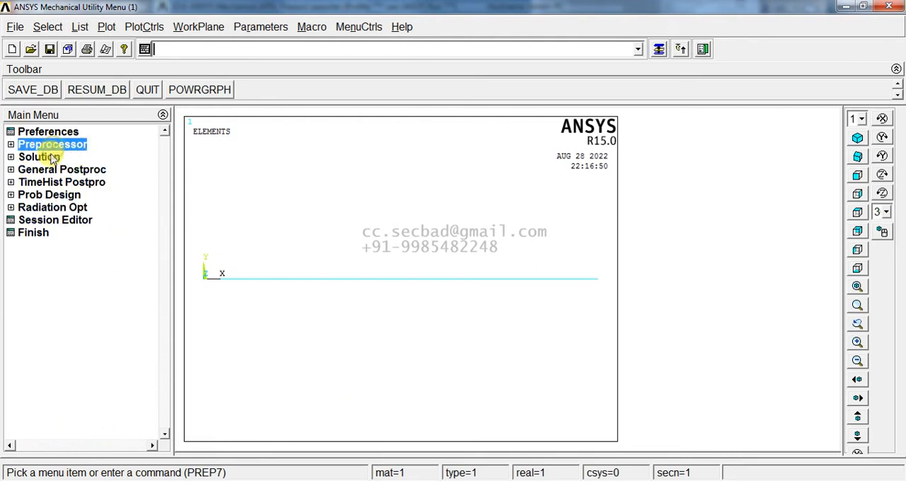
pyautogui.click(39, 157)
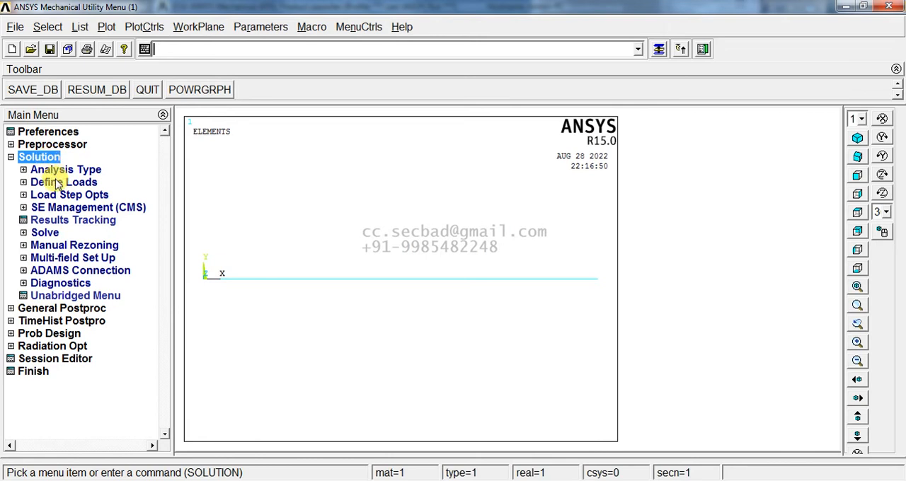
pyautogui.click(58, 183)
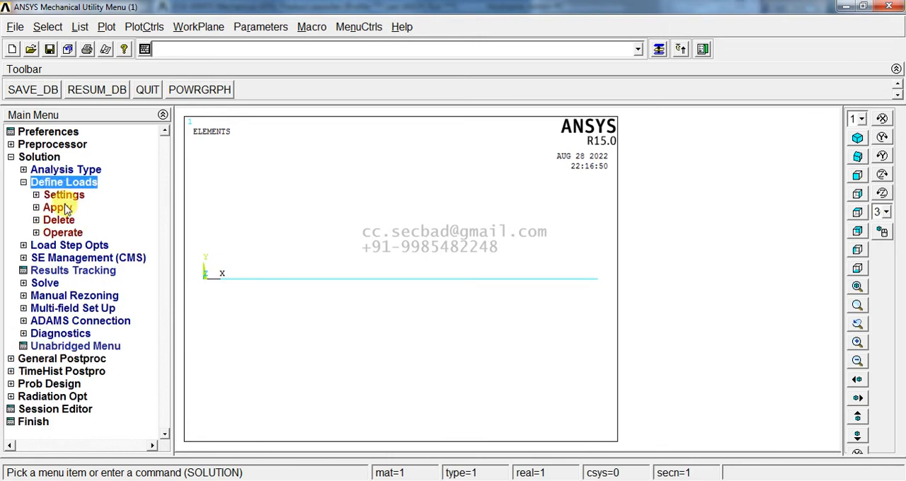
pyautogui.click(58, 208)
pyautogui.click(81, 220)
pyautogui.click(103, 233)
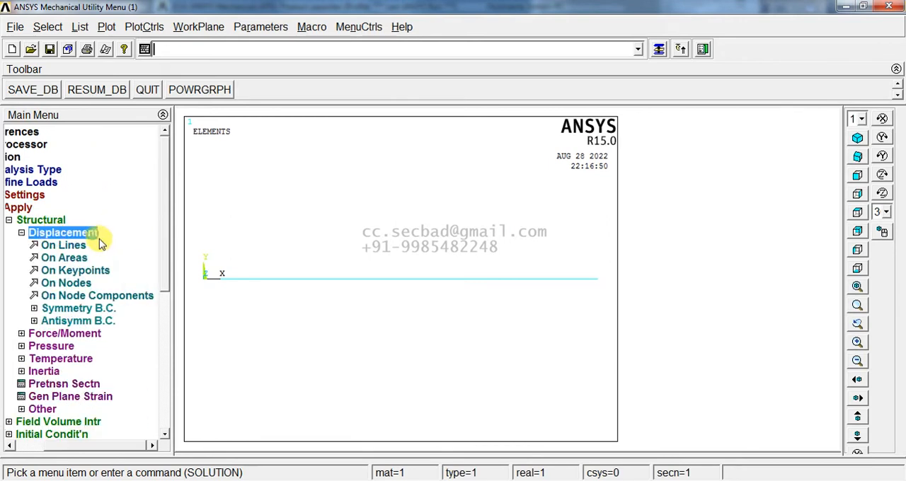
pyautogui.click(78, 271)
pyautogui.click(204, 279)
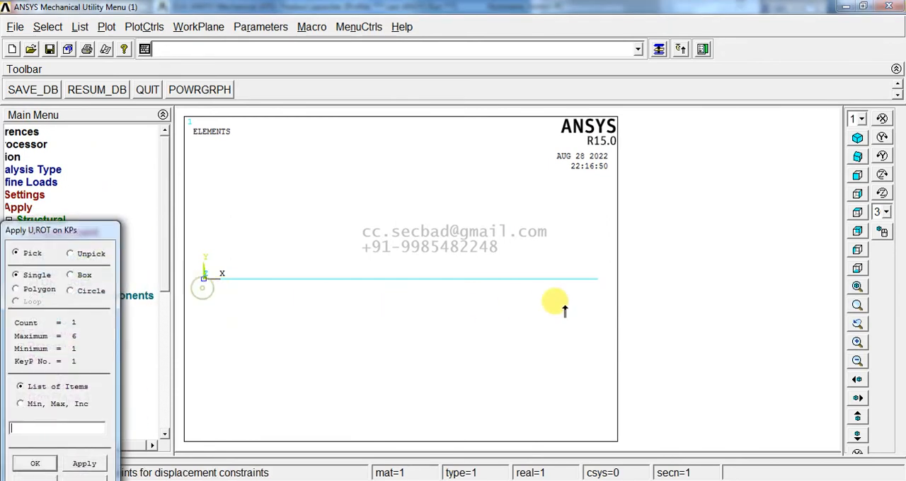
pyautogui.click(603, 284)
pyautogui.middleClick(544, 345)
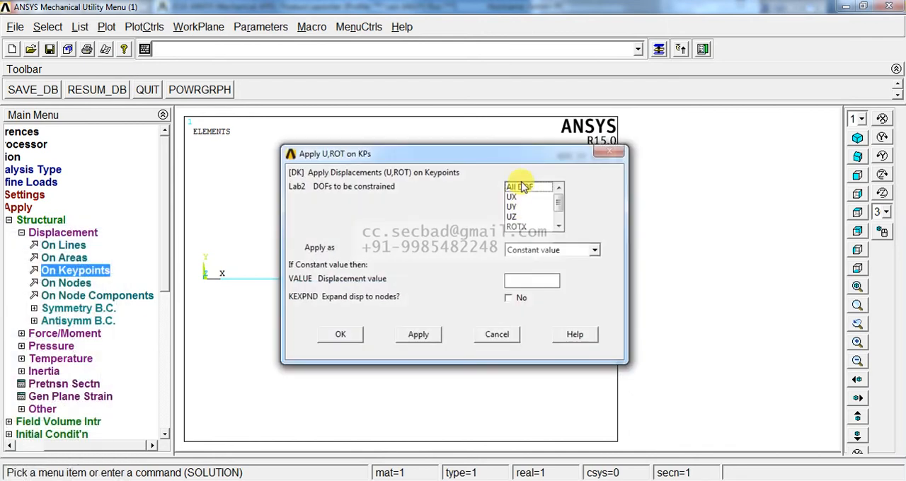
pyautogui.click(347, 336)
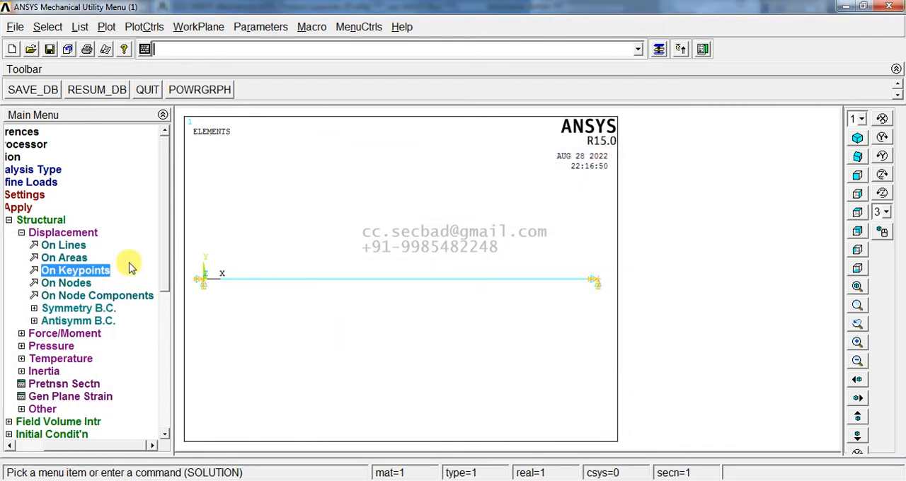
# - Apply a global gravitational acceleration of 9.81 in the Y direction as an inertia load
pyautogui.click(74, 231)
pyautogui.click(75, 232)
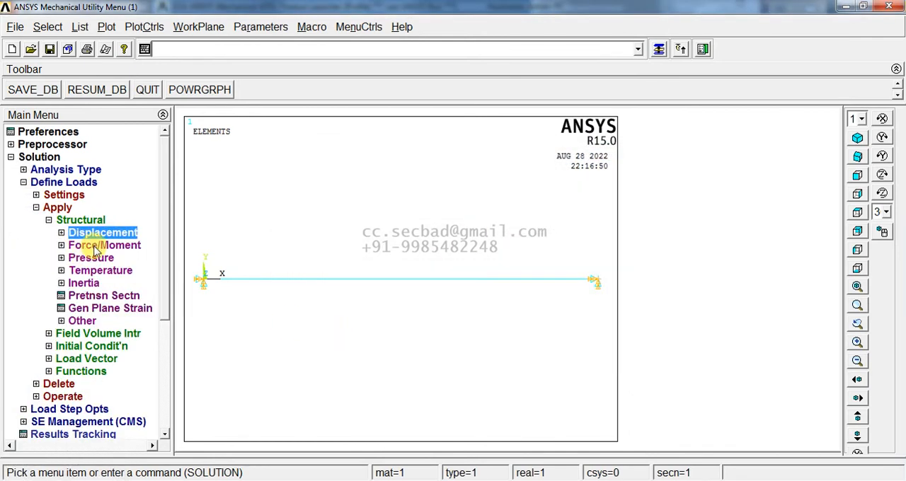
pyautogui.click(91, 283)
pyautogui.click(94, 334)
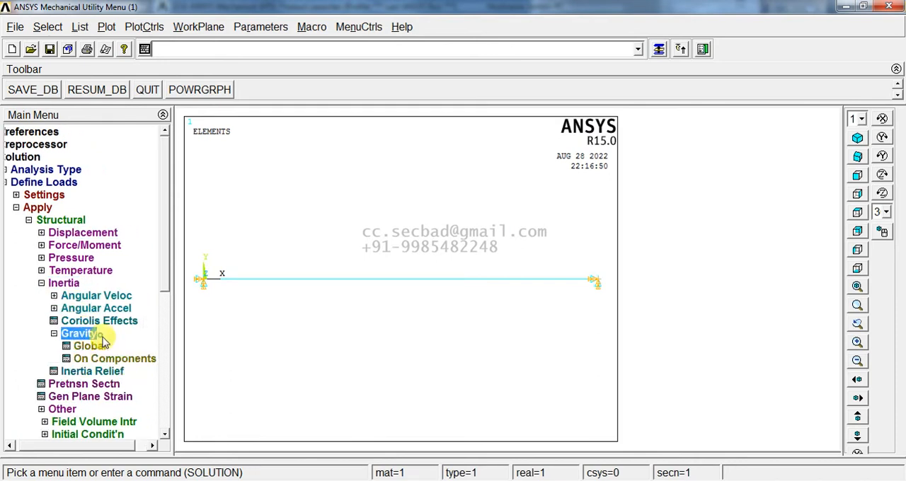
pyautogui.click(98, 347)
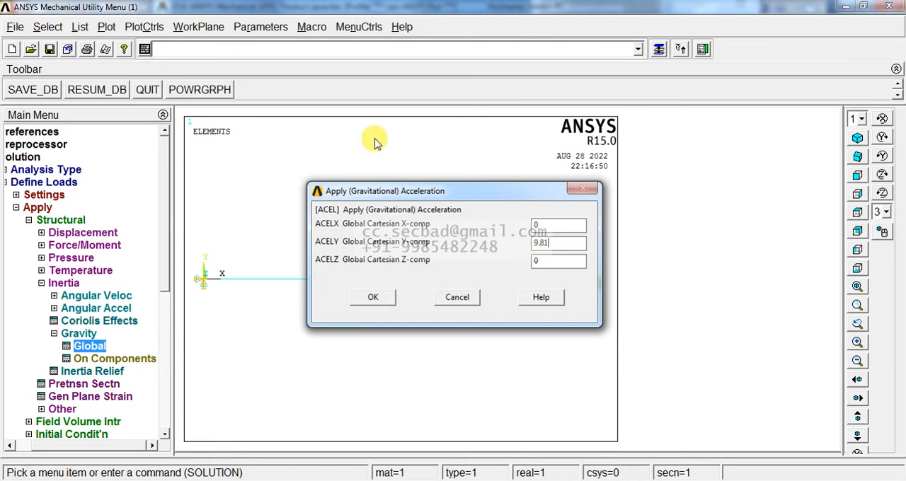
pyautogui.click(393, 298)
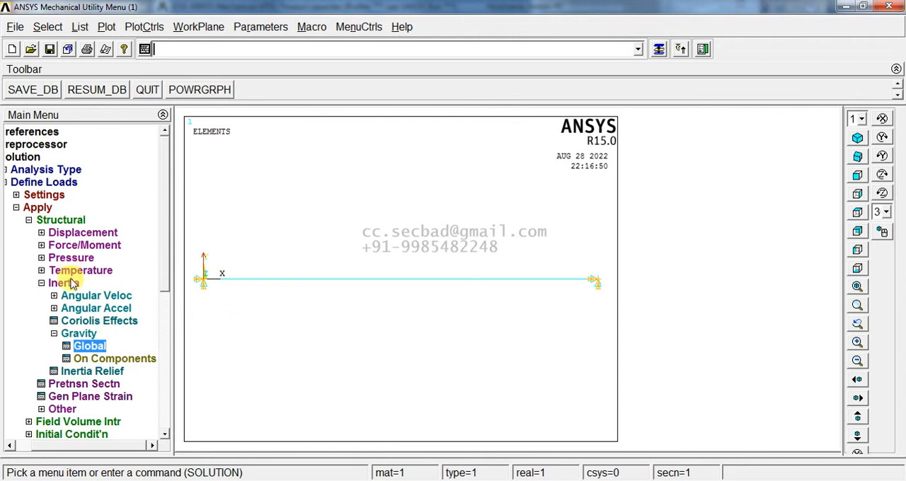
pyautogui.click(59, 220)
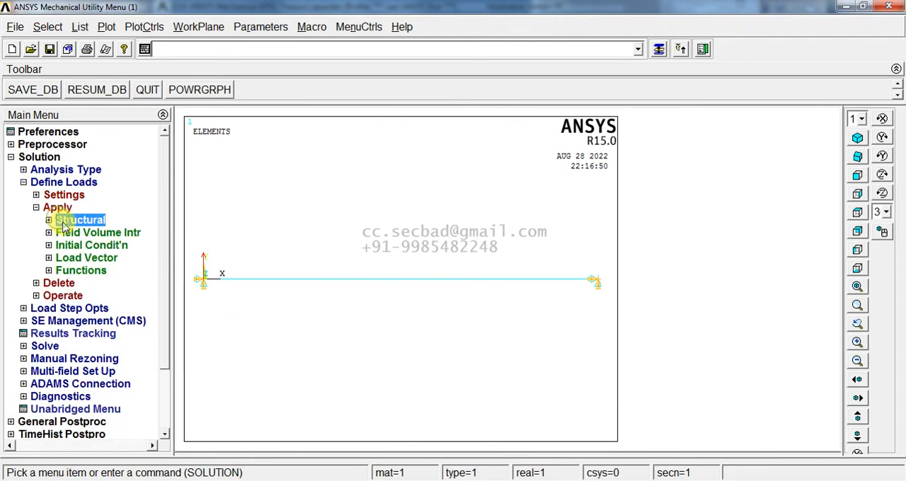
# - Solve the current load step and close the solution messages and status listing
pyautogui.click(54, 346)
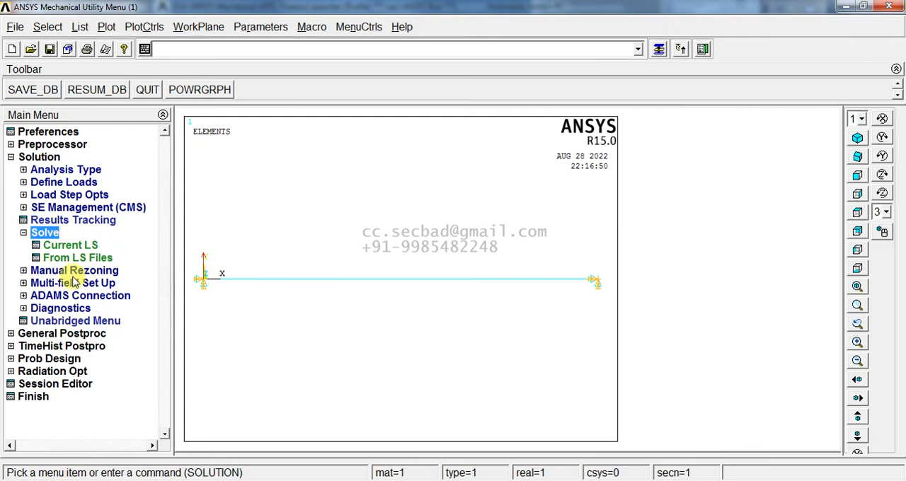
pyautogui.click(70, 245)
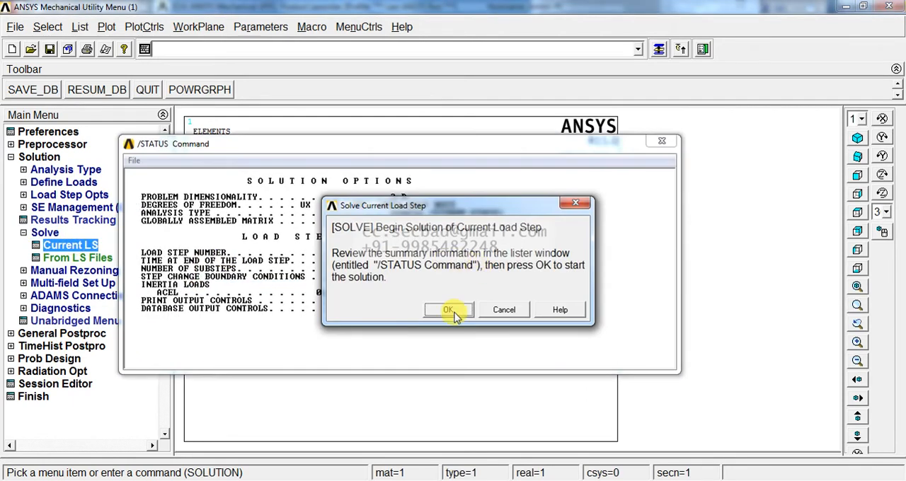
pyautogui.click(451, 311)
pyautogui.click(186, 98)
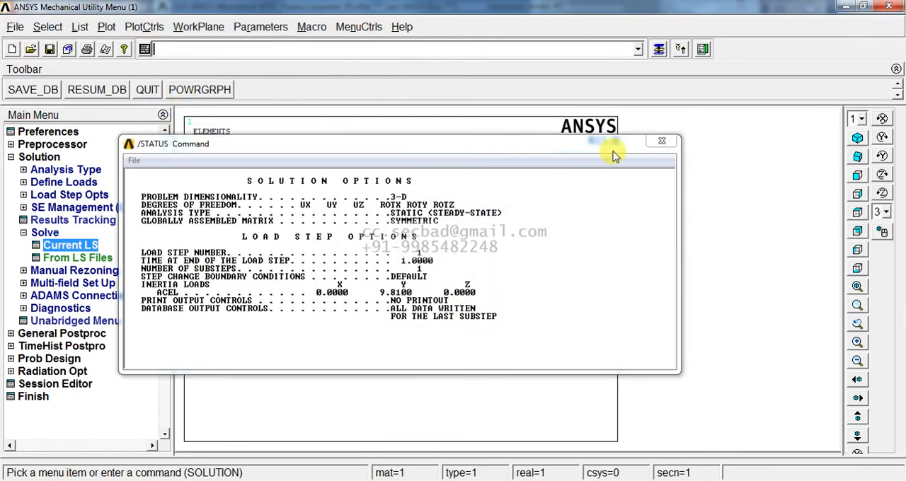
pyautogui.click(661, 141)
pyautogui.click(41, 159)
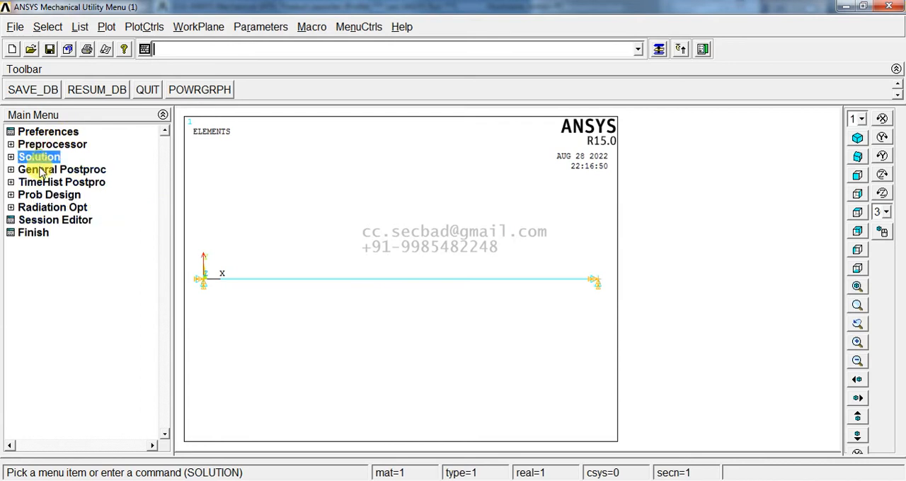
# - Plot the deformed shape of the beam together with its undeformed shape in the general postprocessor
pyautogui.click(42, 170)
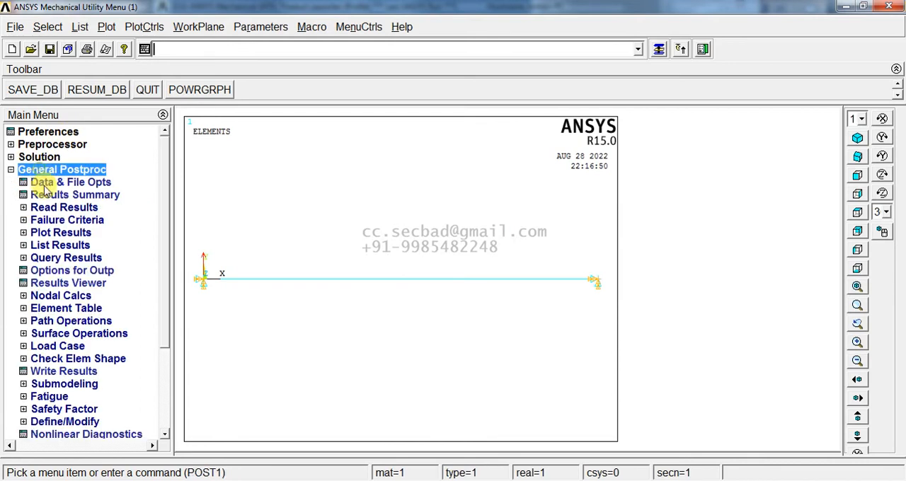
pyautogui.click(56, 233)
pyautogui.click(72, 246)
pyautogui.click(550, 248)
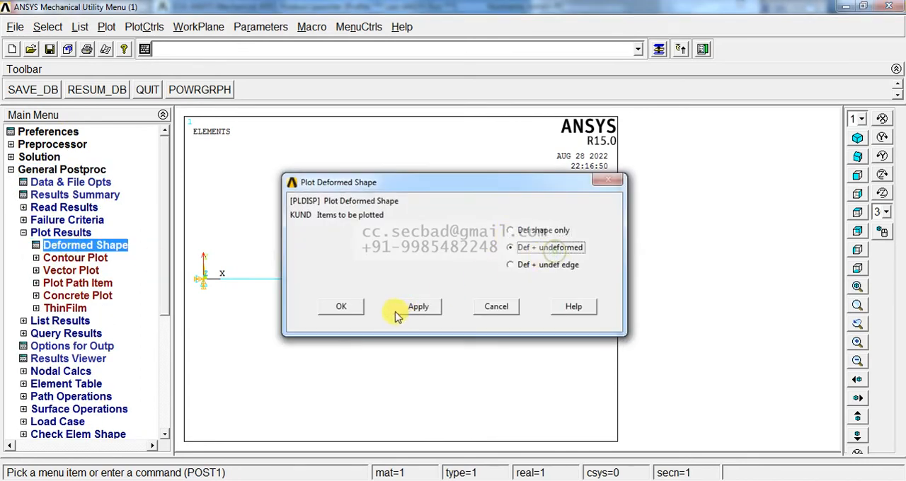
pyautogui.click(397, 315)
pyautogui.click(345, 308)
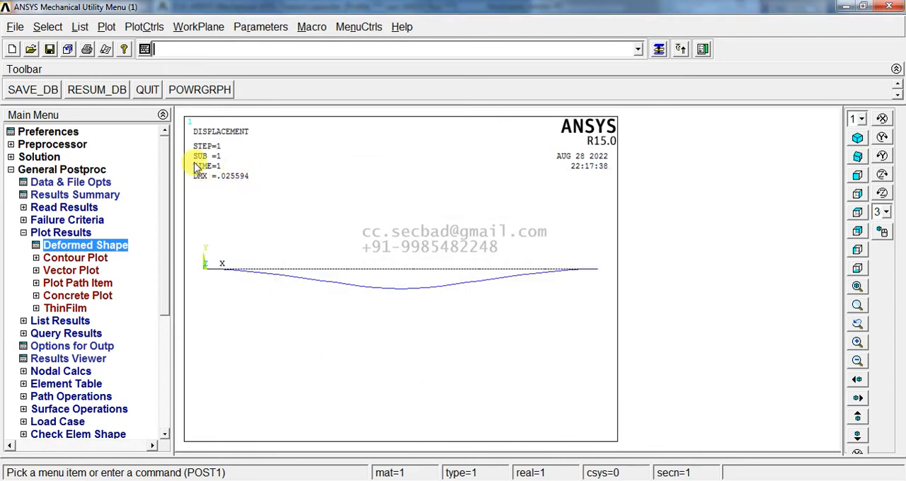
# - Plot the nodal solution contours of the Y-component of displacement on the deformed beam
pyautogui.click(79, 257)
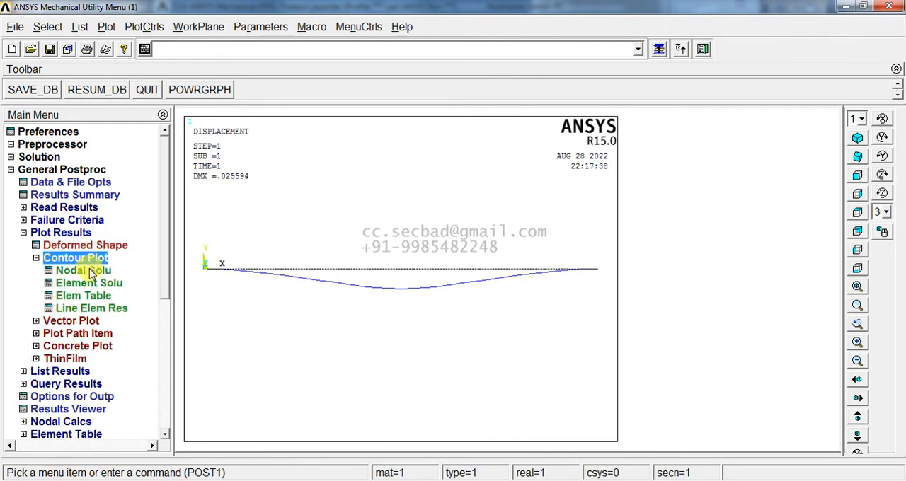
pyautogui.click(83, 270)
pyautogui.click(347, 100)
pyautogui.click(357, 128)
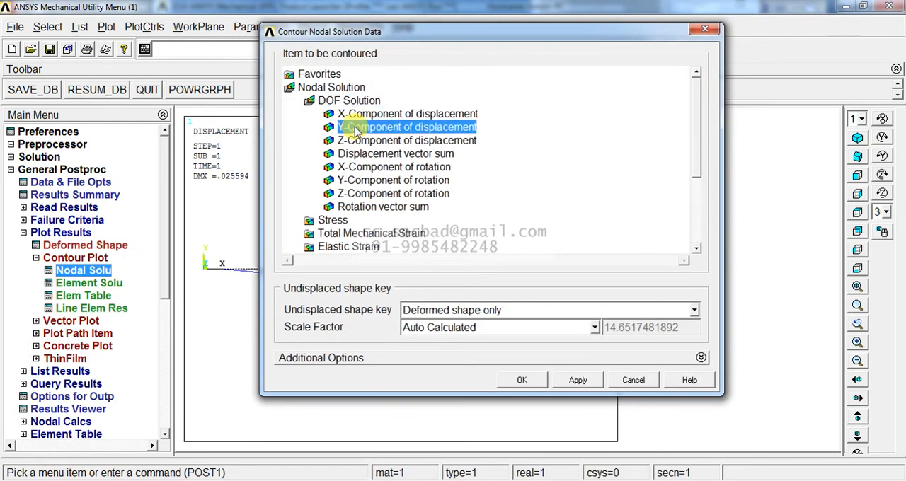
pyautogui.click(522, 380)
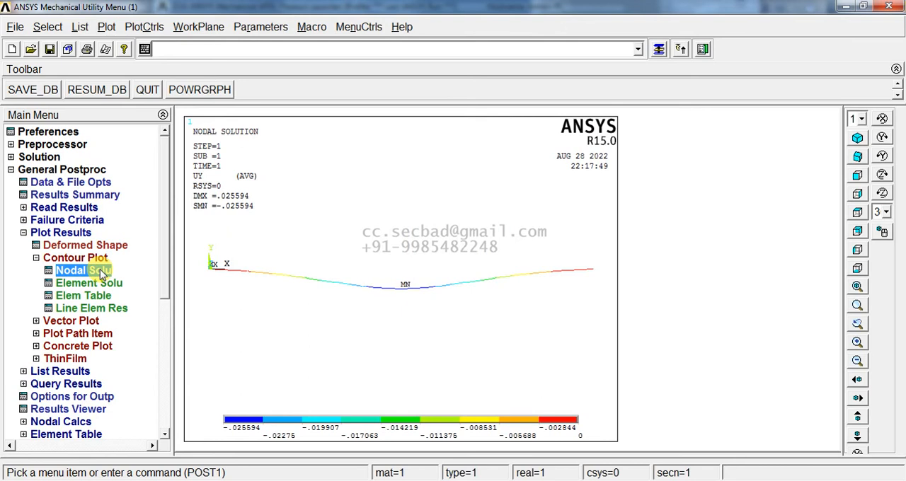
# - Turn on the display of element shapes and inspect the Y-displacement contours in isometric and front views
pyautogui.click(144, 26)
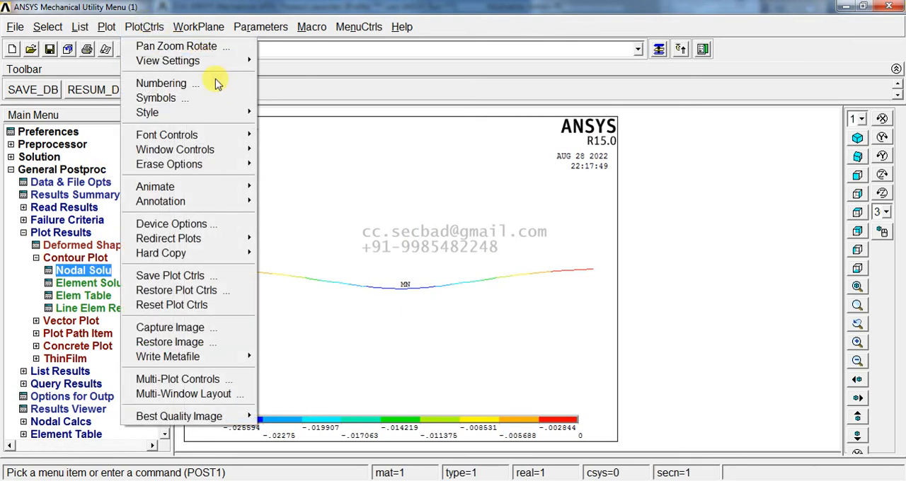
pyautogui.moveTo(227, 113)
pyautogui.click(354, 128)
pyautogui.click(511, 135)
pyautogui.click(340, 393)
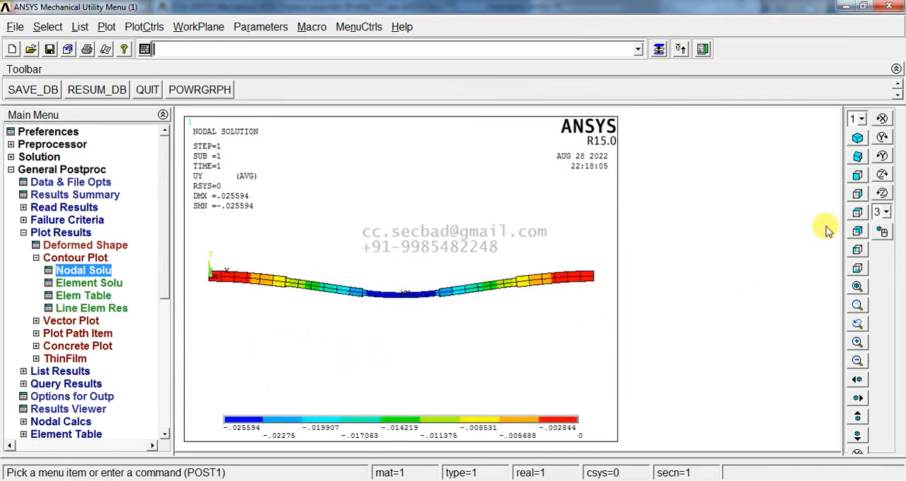
pyautogui.click(857, 139)
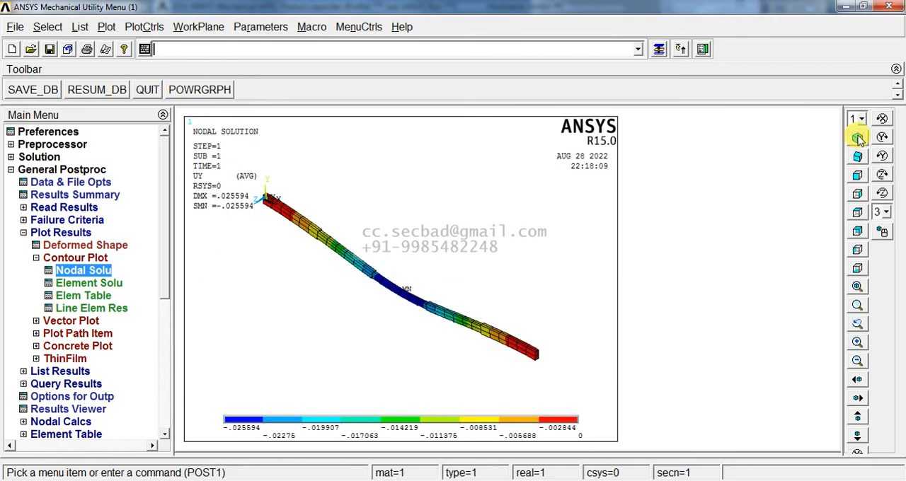
pyautogui.scroll(3, 386, 290)
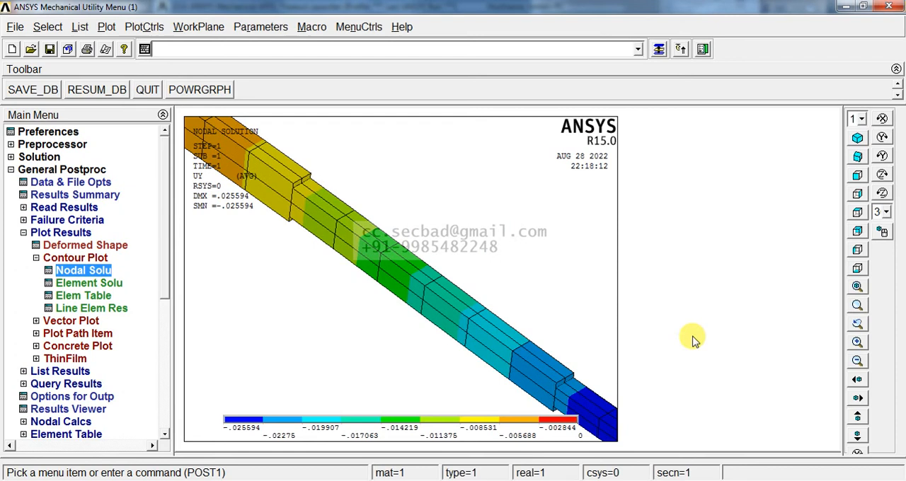
pyautogui.click(857, 287)
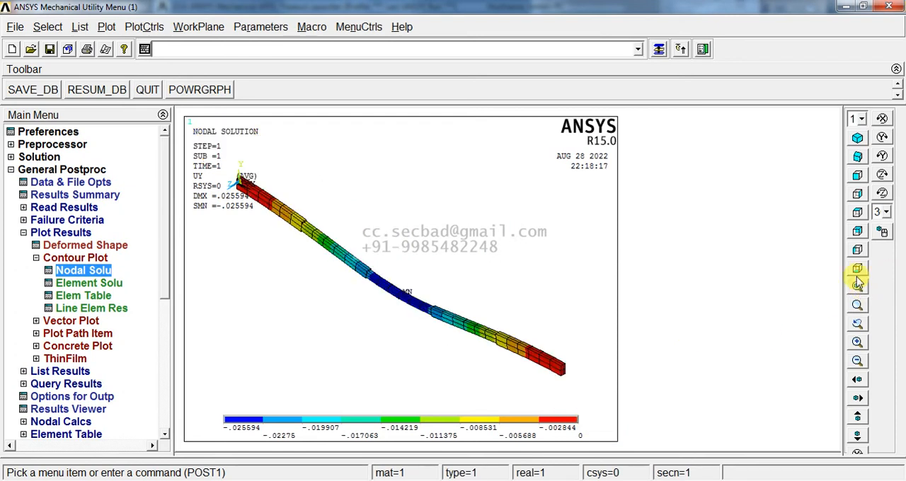
pyautogui.click(859, 177)
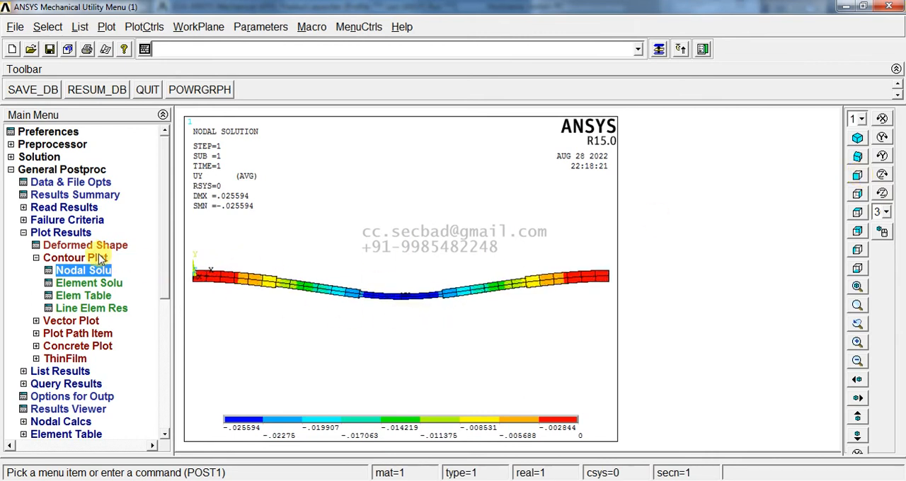
# - Plot the element solution contours of von Mises stress on the deformed beam
pyautogui.click(88, 284)
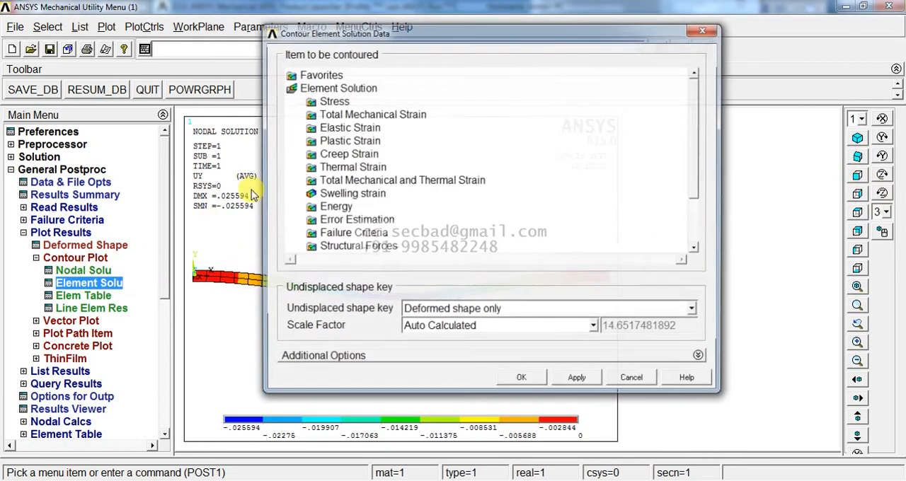
pyautogui.doubleClick(340, 103)
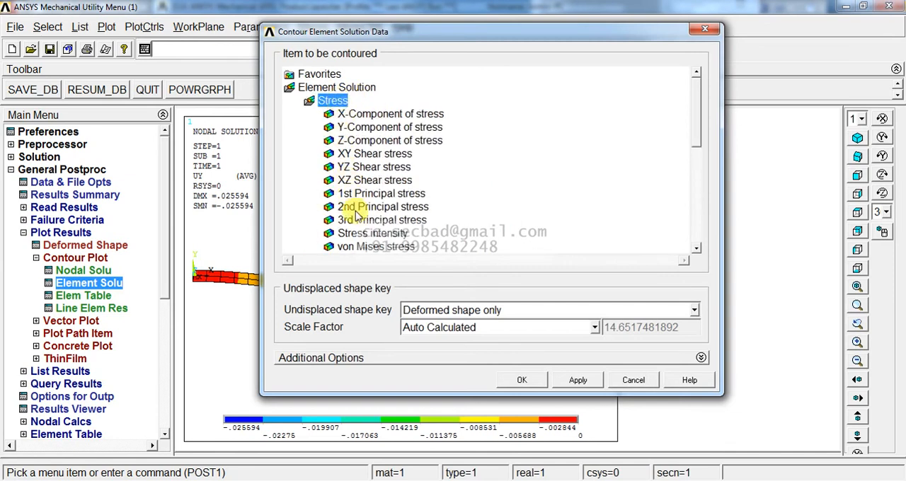
pyautogui.click(368, 246)
pyautogui.click(524, 381)
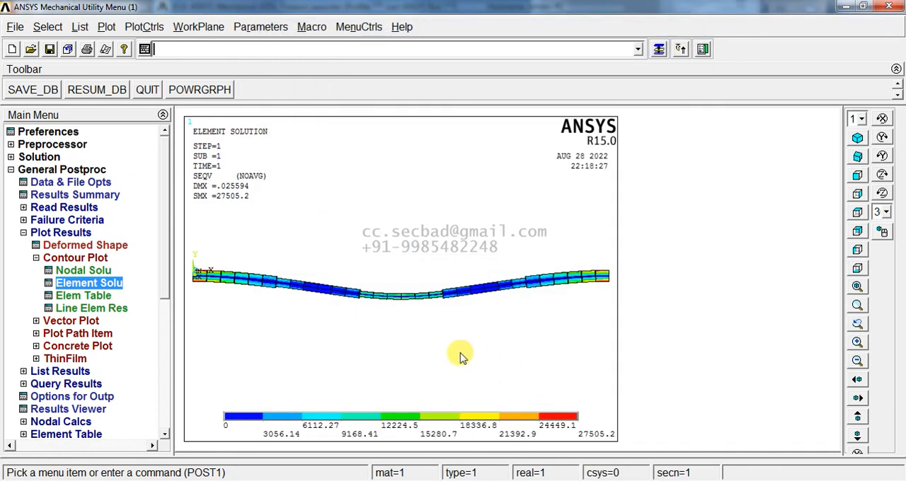
# - Examine the von Mises stress distribution at both fixed ends of the beam and along its full length
pyautogui.moveTo(585, 260); pyautogui.dragTo(616, 299, button='right')
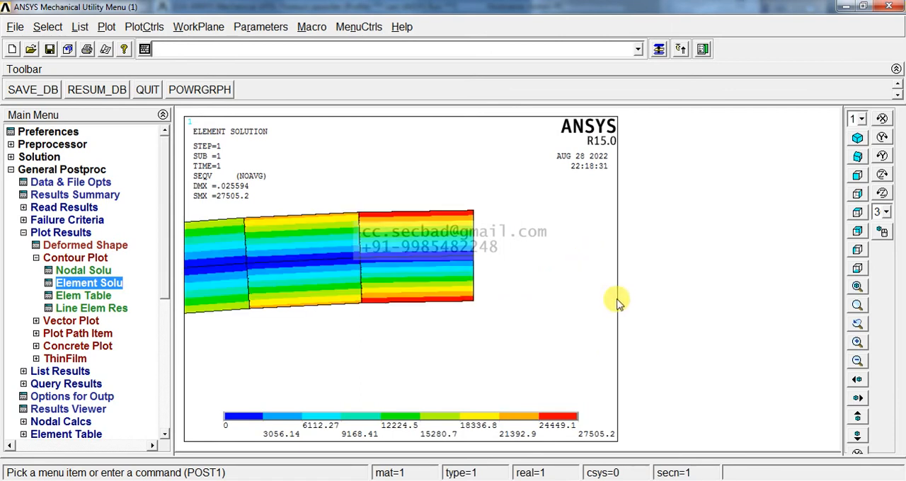
pyautogui.click(856, 137)
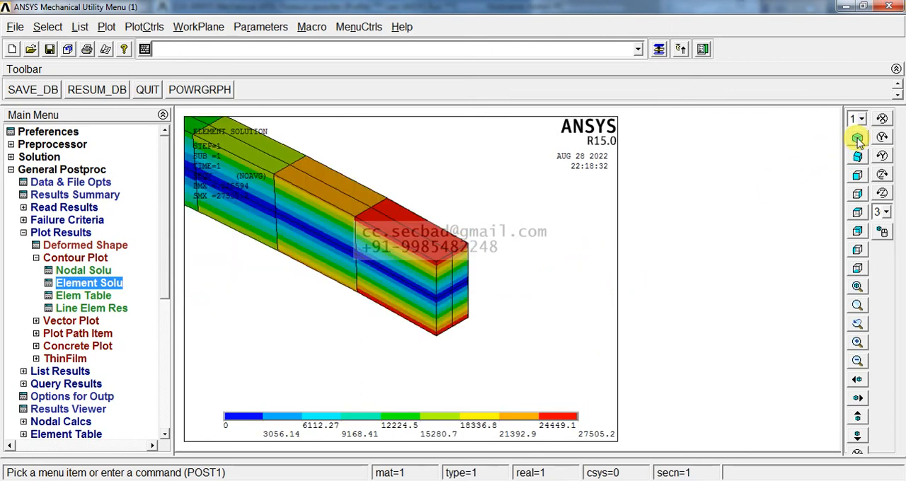
pyautogui.click(857, 286)
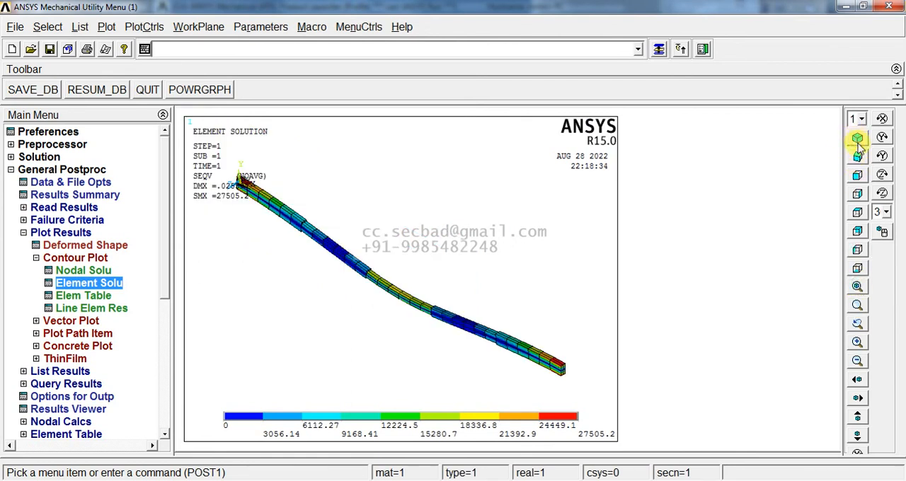
pyautogui.click(857, 193)
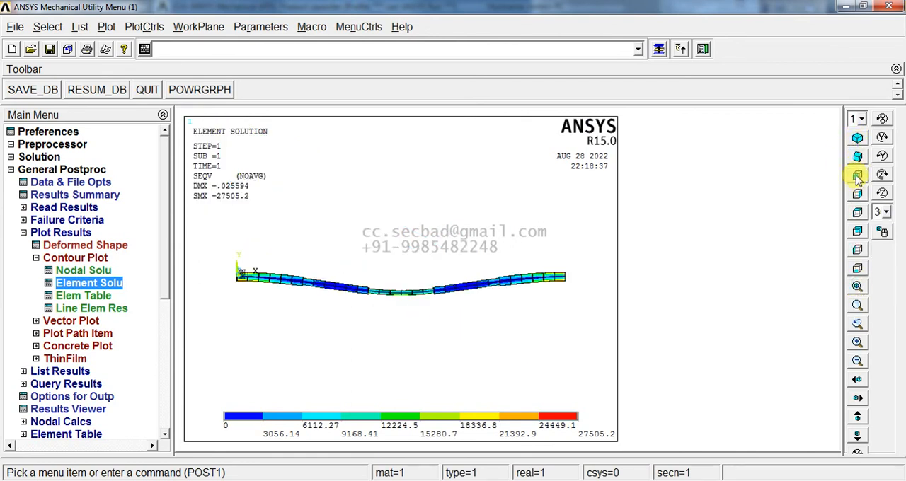
pyautogui.click(225, 259)
pyautogui.click(269, 301)
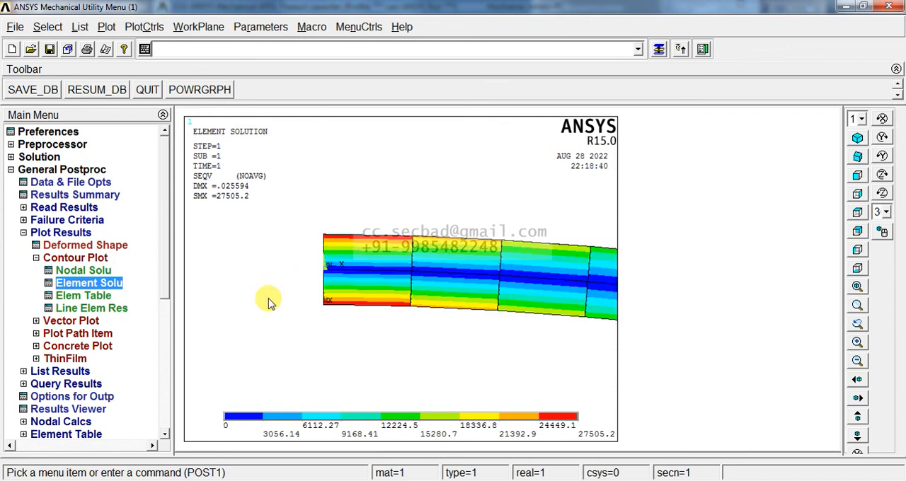
pyautogui.click(857, 138)
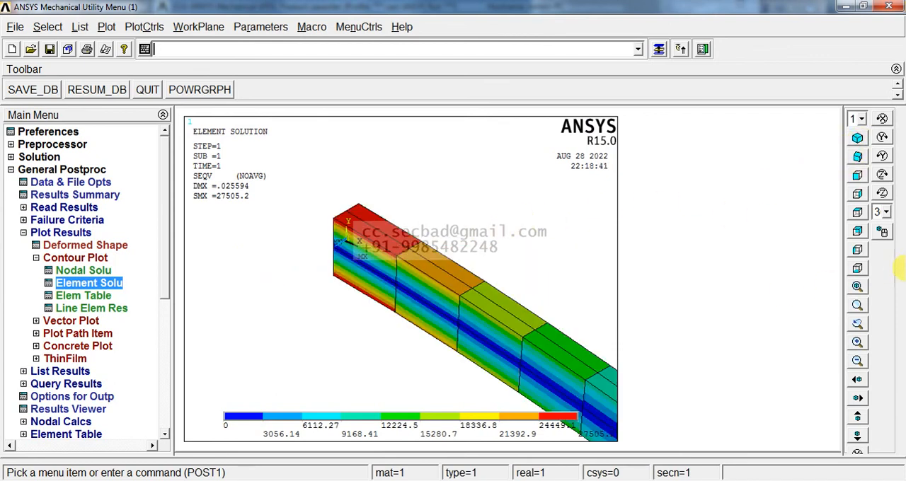
pyautogui.click(859, 288)
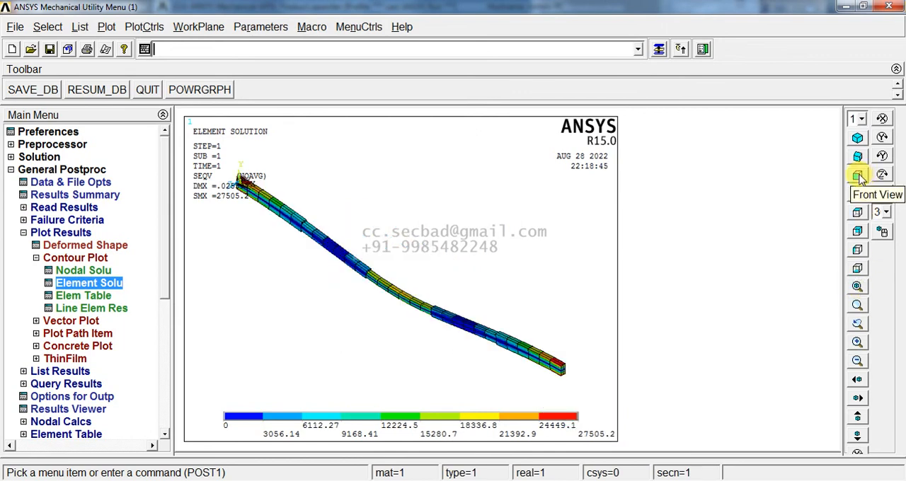
pyautogui.click(859, 178)
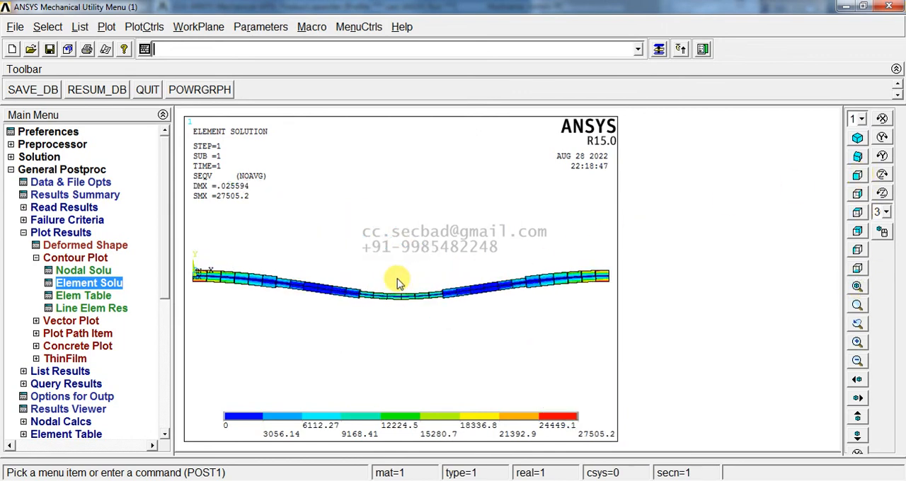